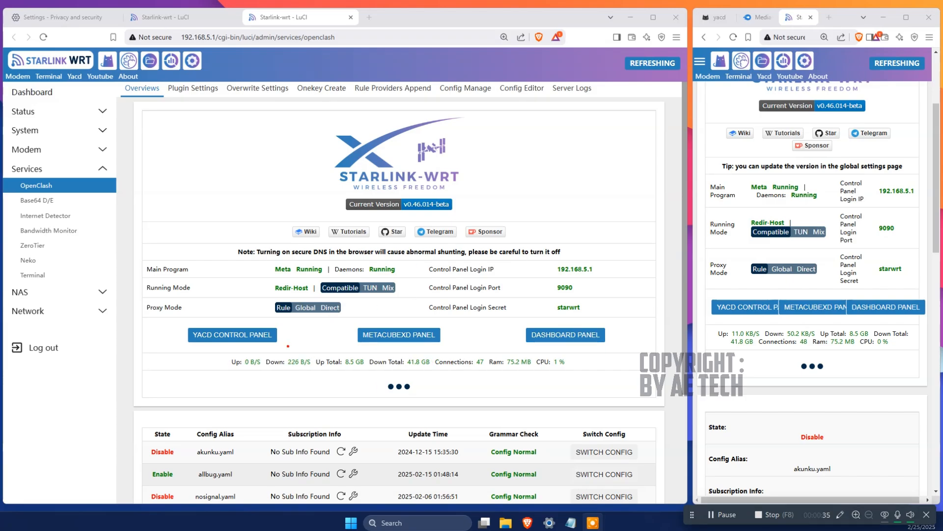
# Compare the spacing of the YACD, METACUBEXD and DASHBOARD panel buttons in the wide and narrow OpenClash windows.
pyautogui.moveTo(184, 319)
pyautogui.mouseDown()
pyautogui.moveTo(456, 318)
pyautogui.moveTo(667, 339)
pyautogui.moveTo(354, 375)
pyautogui.moveTo(172, 352)
pyautogui.mouseUp()
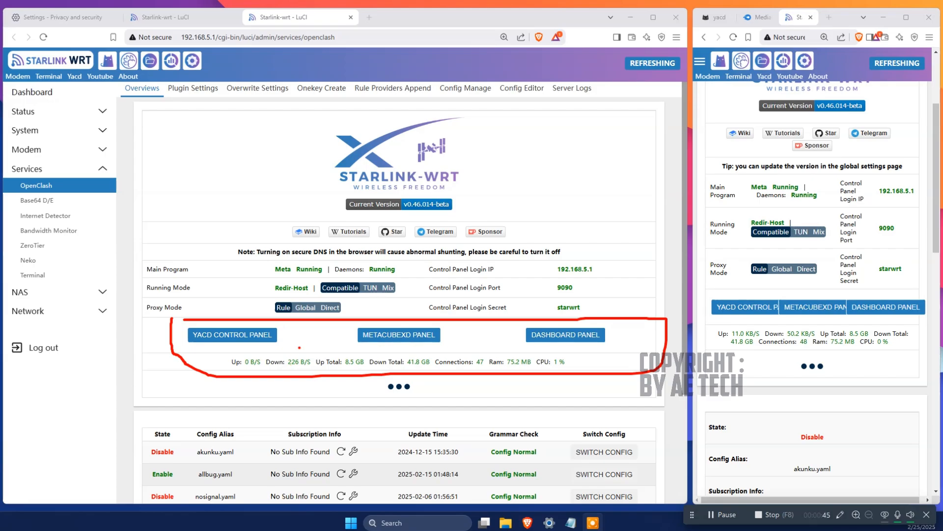
pyautogui.moveTo(343, 332); pyautogui.dragTo(288, 346)
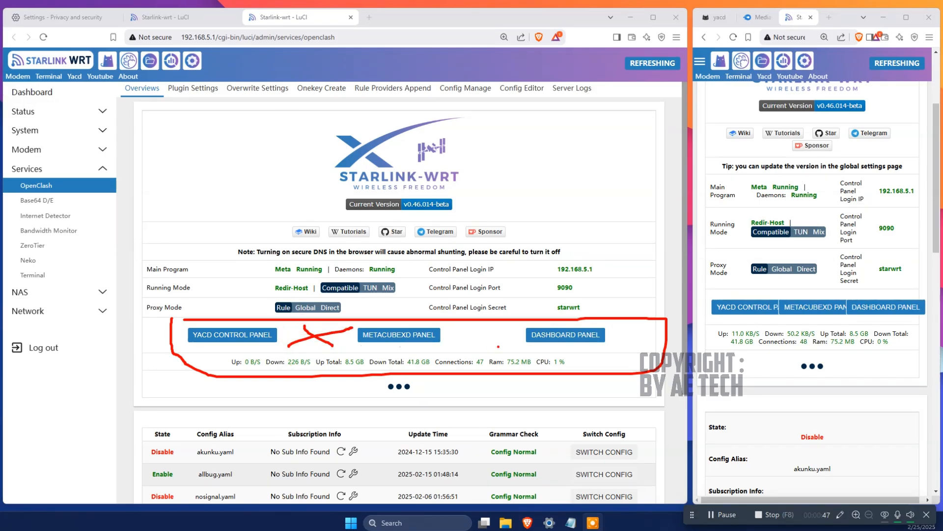
pyautogui.moveTo(515, 332); pyautogui.dragTo(462, 351)
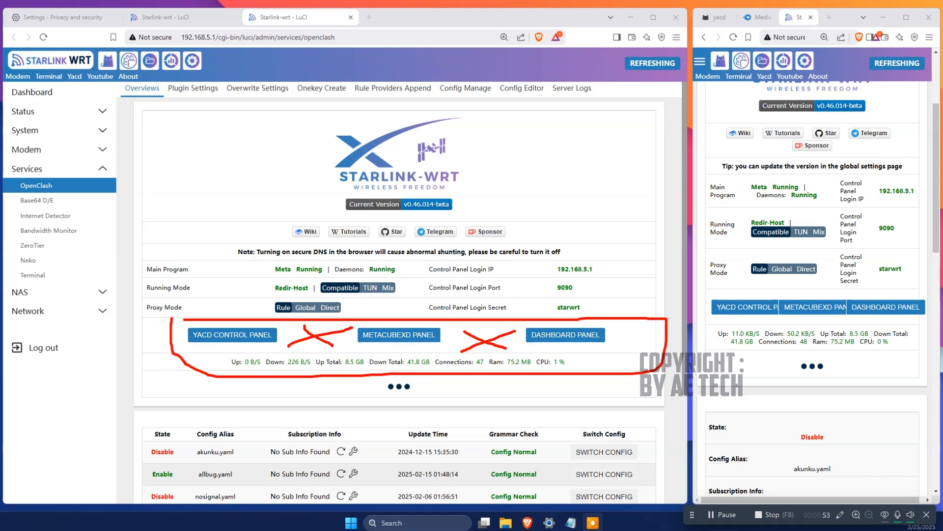
pyautogui.moveTo(795, 283)
pyautogui.mouseDown()
pyautogui.moveTo(932, 292)
pyautogui.moveTo(811, 328)
pyautogui.moveTo(706, 324)
pyautogui.mouseUp()
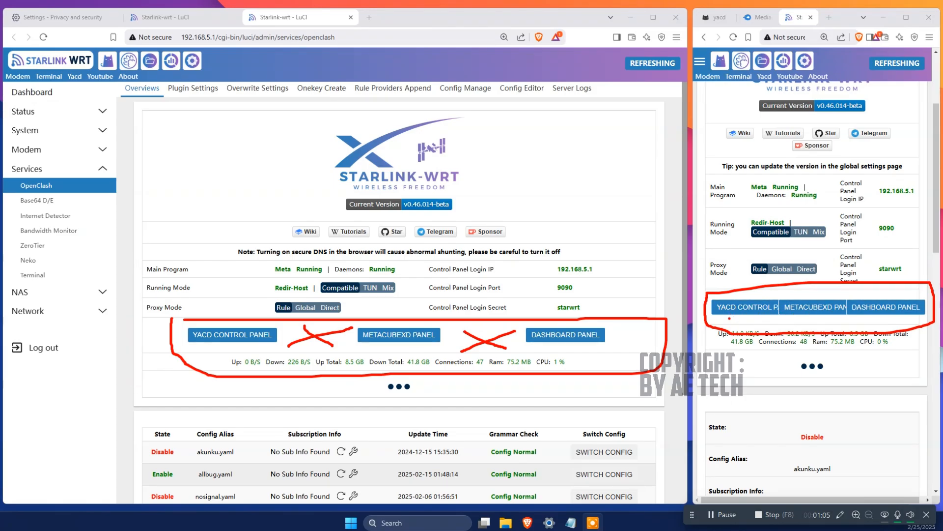
pyautogui.moveTo(725, 318); pyautogui.dragTo(778, 318)
pyautogui.press('Escape')
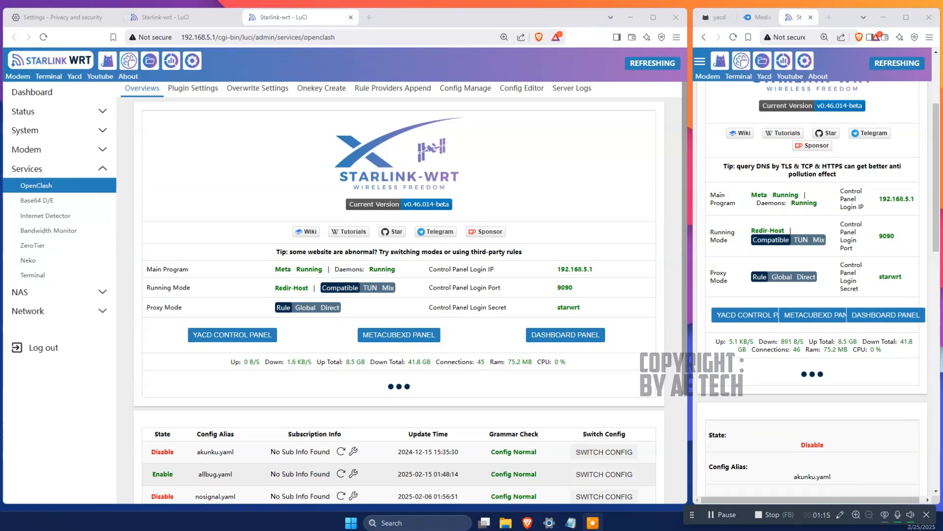
# Examine how the three OpenClash panel buttons fit in both windows at page magnifications of 133% and 140%.
pyautogui.hotkey('ctrl', '+')
pyautogui.hotkey('ctrl', '+')
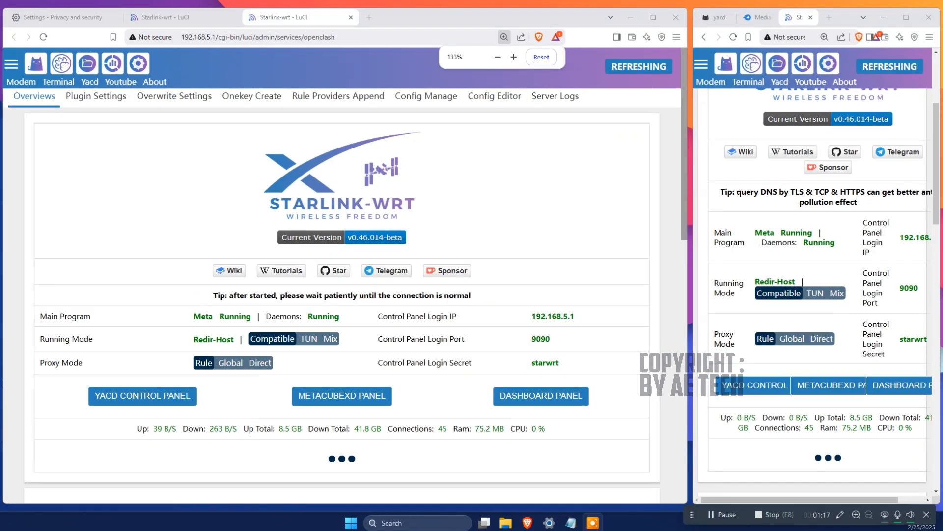
pyautogui.hotkey('ctrl', '+')
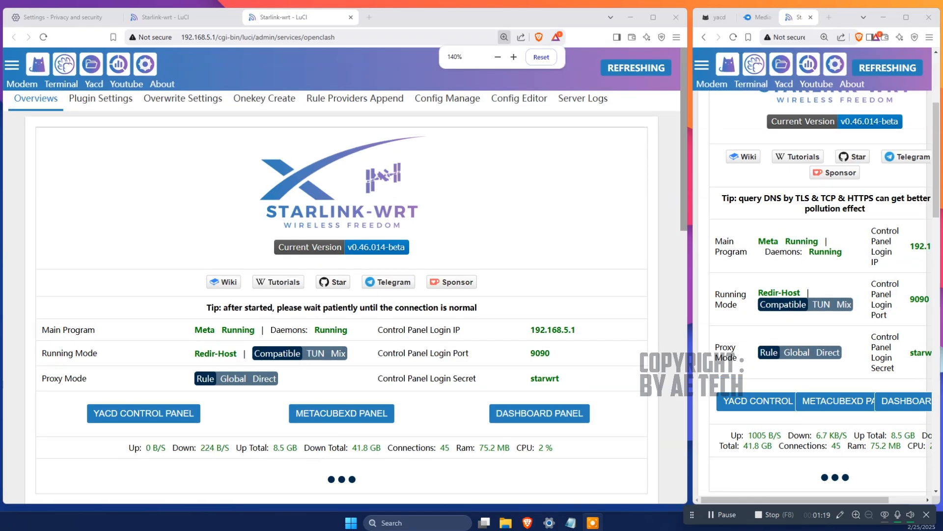
pyautogui.hotkey('ctrl', '-')
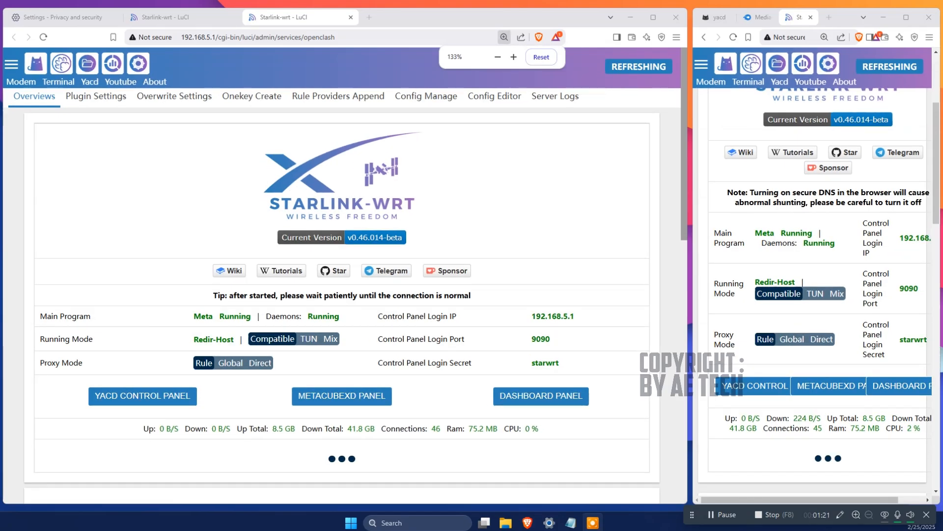
pyautogui.moveTo(715, 401); pyautogui.dragTo(780, 396)
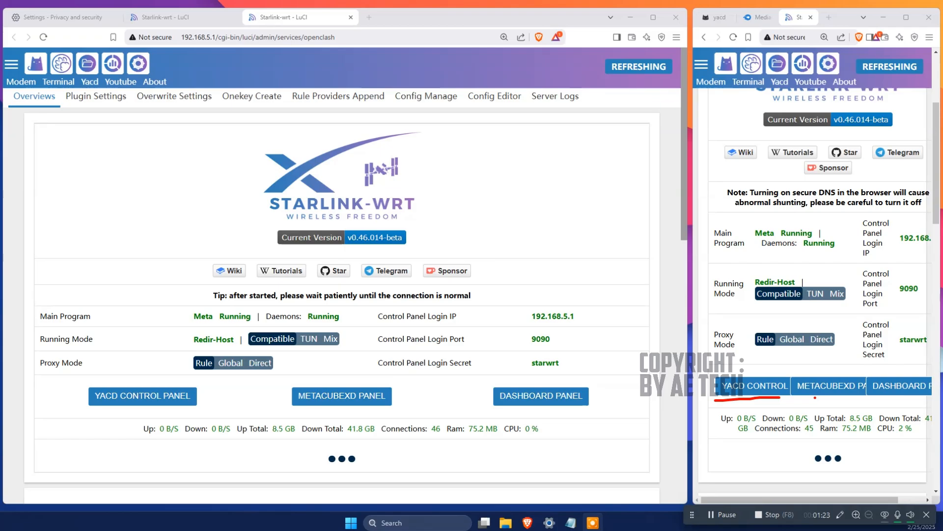
pyautogui.moveTo(875, 399); pyautogui.dragTo(925, 398)
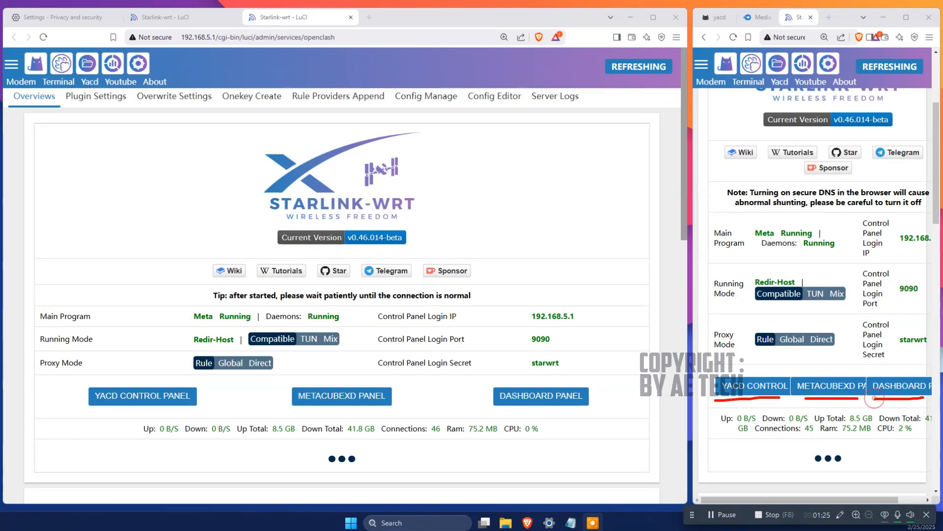
pyautogui.moveTo(43, 371)
pyautogui.mouseDown()
pyautogui.moveTo(456, 372)
pyautogui.moveTo(614, 386)
pyautogui.moveTo(182, 435)
pyautogui.mouseUp()
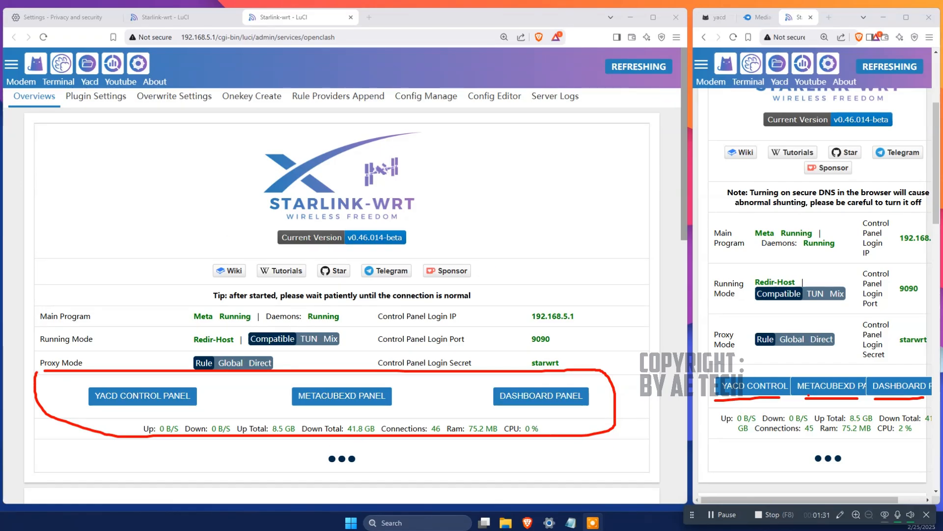
pyautogui.moveTo(722, 377); pyautogui.dragTo(781, 397)
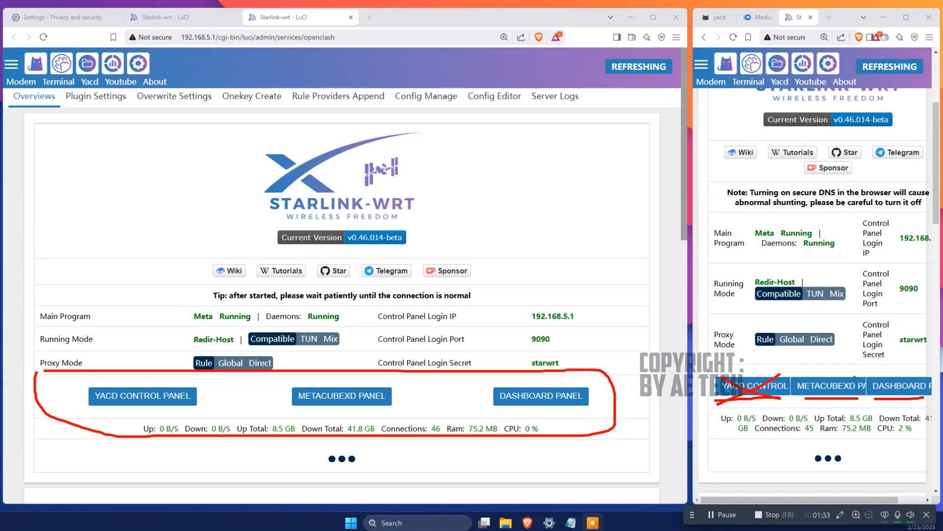
pyautogui.moveTo(867, 370)
pyautogui.mouseDown()
pyautogui.moveTo(823, 394)
pyautogui.moveTo(893, 394)
pyautogui.mouseUp()
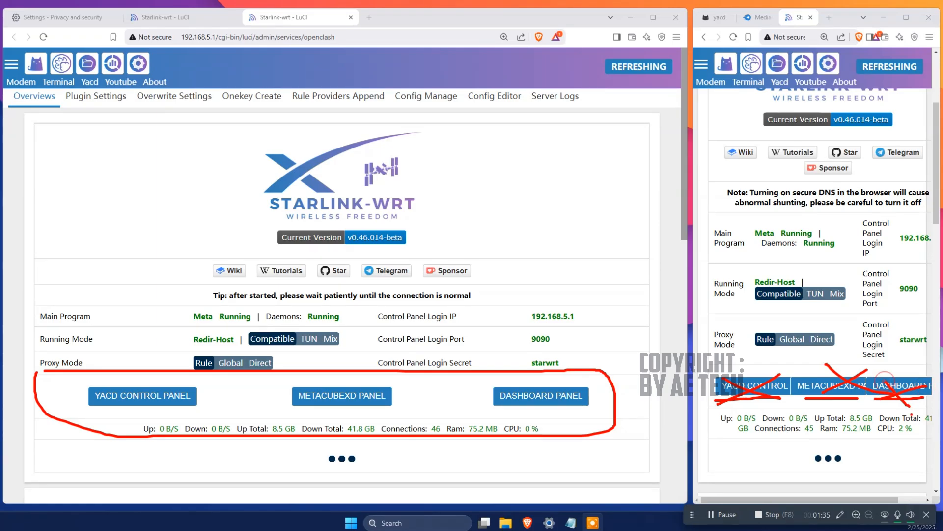
pyautogui.hotkey('ctrl', '-')
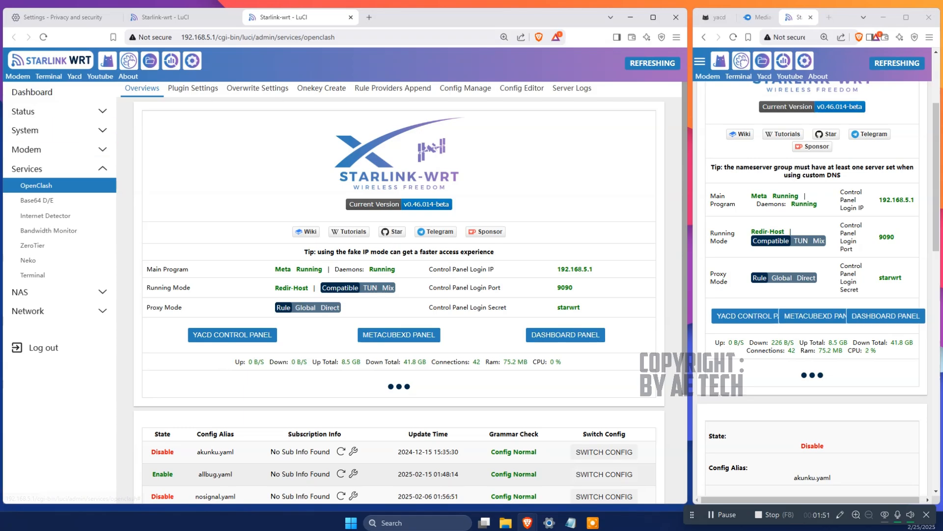
# Switch to the router's File Manager and open the www folder and its tinyfm subfolder.
pyautogui.click(162, 17)
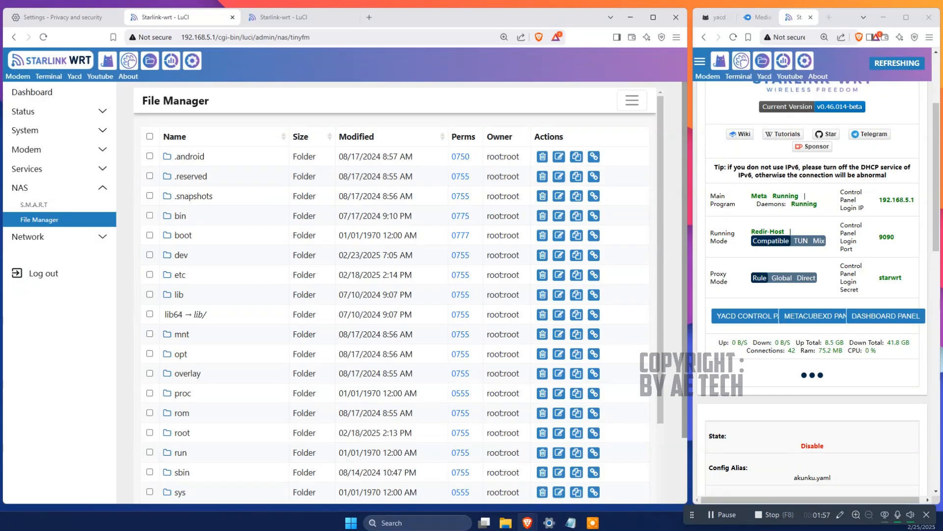
pyautogui.click(39, 219)
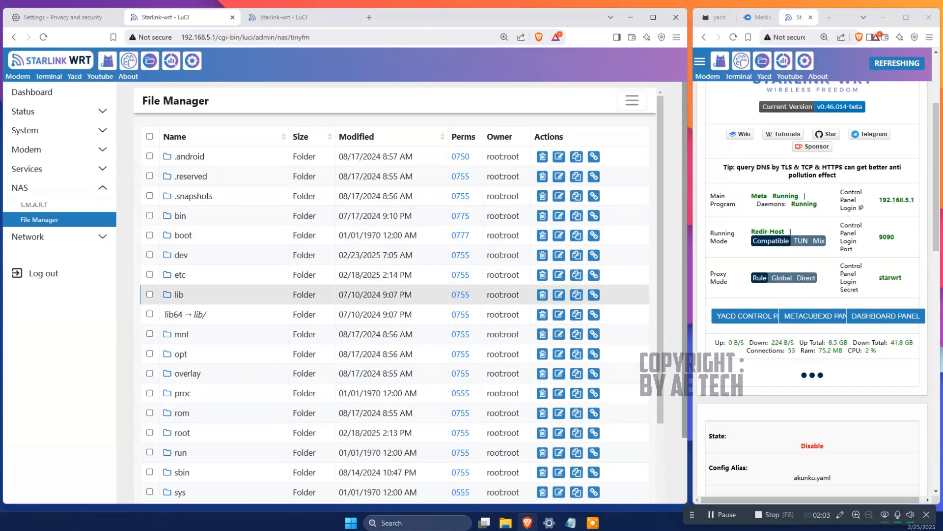
pyautogui.scroll(-4, 344, 293)
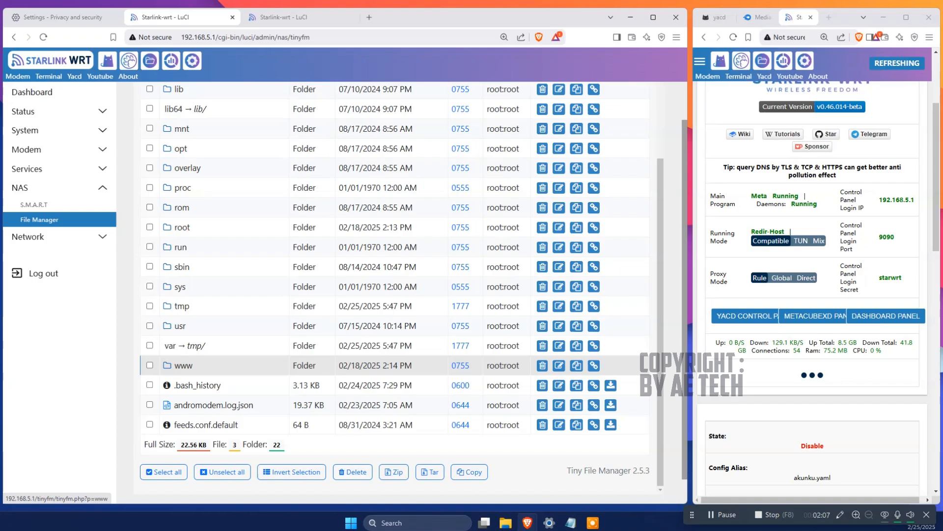
pyautogui.click(184, 366)
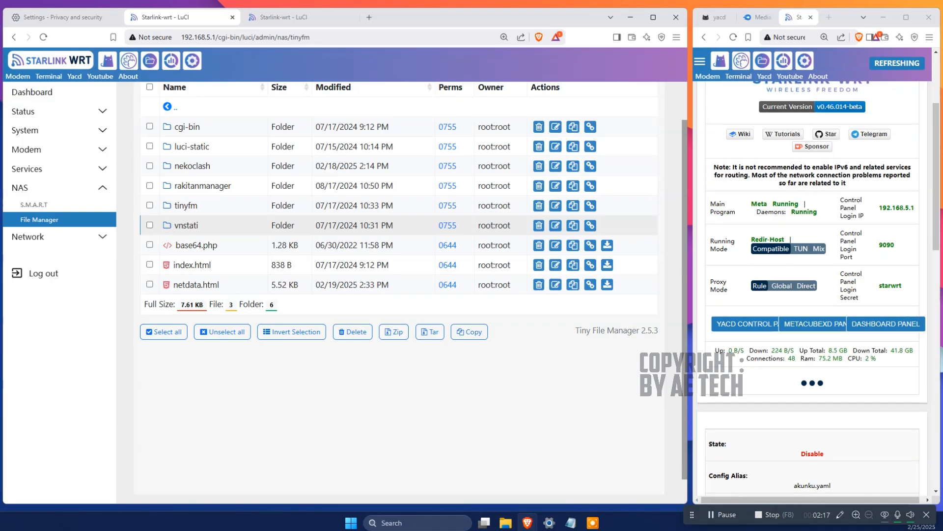
pyautogui.moveTo(141, 197)
pyautogui.mouseDown()
pyautogui.moveTo(227, 194)
pyautogui.moveTo(170, 220)
pyautogui.mouseUp()
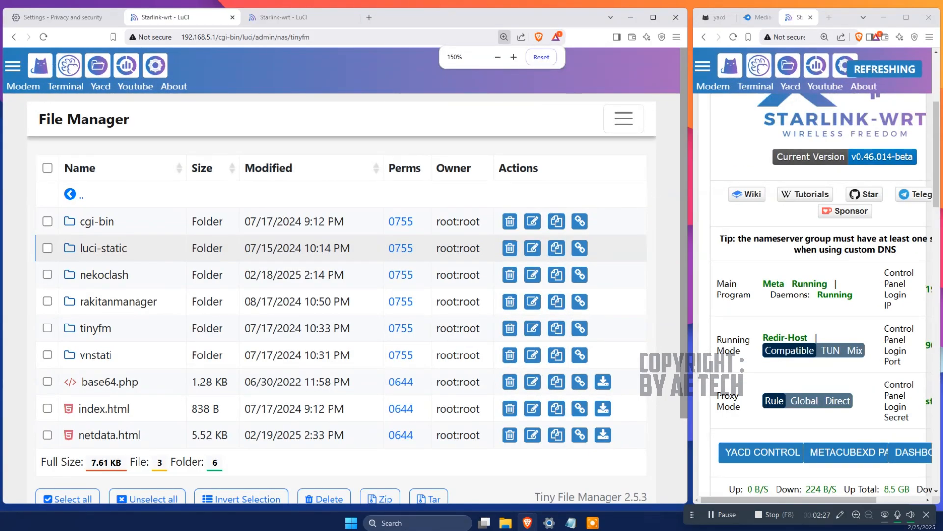
pyautogui.moveTo(46, 310)
pyautogui.mouseDown()
pyautogui.moveTo(200, 315)
pyautogui.moveTo(24, 351)
pyautogui.moveTo(23, 307)
pyautogui.mouseUp()
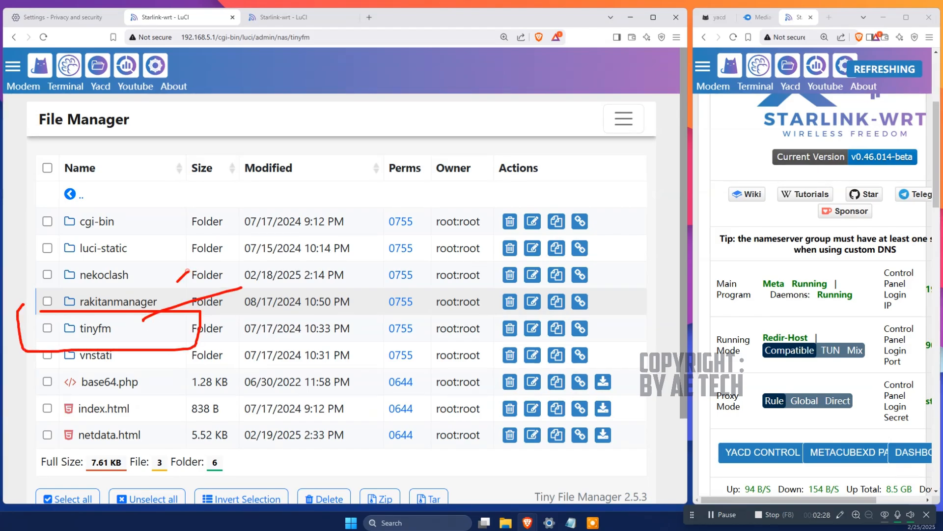
pyautogui.click(95, 328)
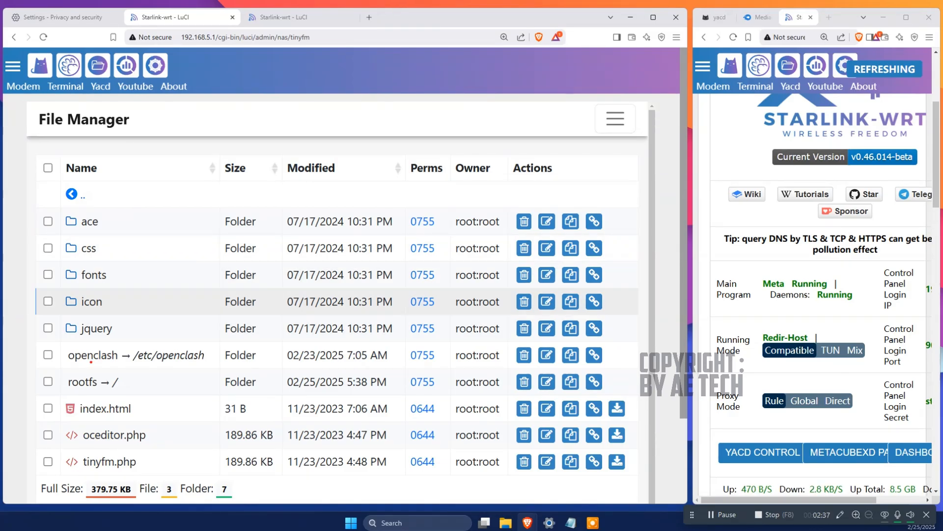
# Follow the rootfs link in tinyfm to the root file system and open its usr folder.
pyautogui.moveTo(60, 374)
pyautogui.mouseDown()
pyautogui.moveTo(178, 396)
pyautogui.moveTo(34, 384)
pyautogui.mouseUp()
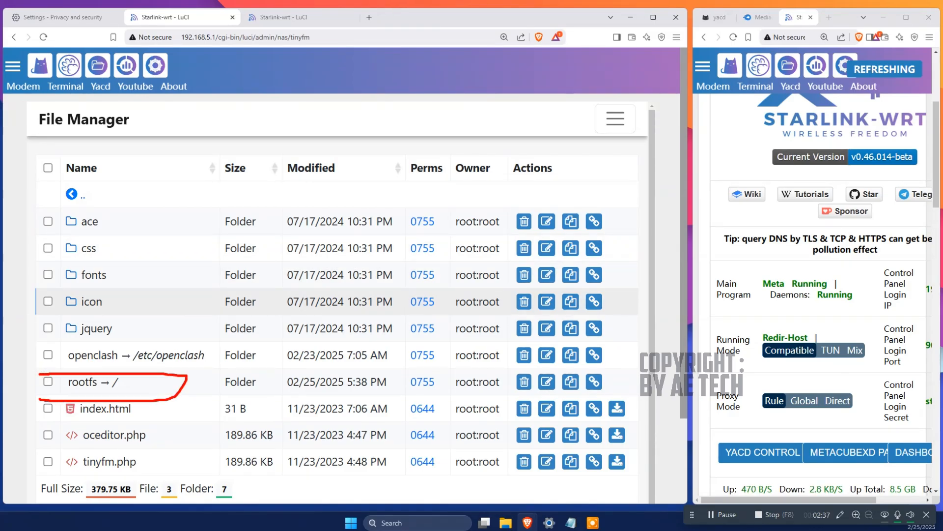
pyautogui.moveTo(270, 384); pyautogui.dragTo(146, 384)
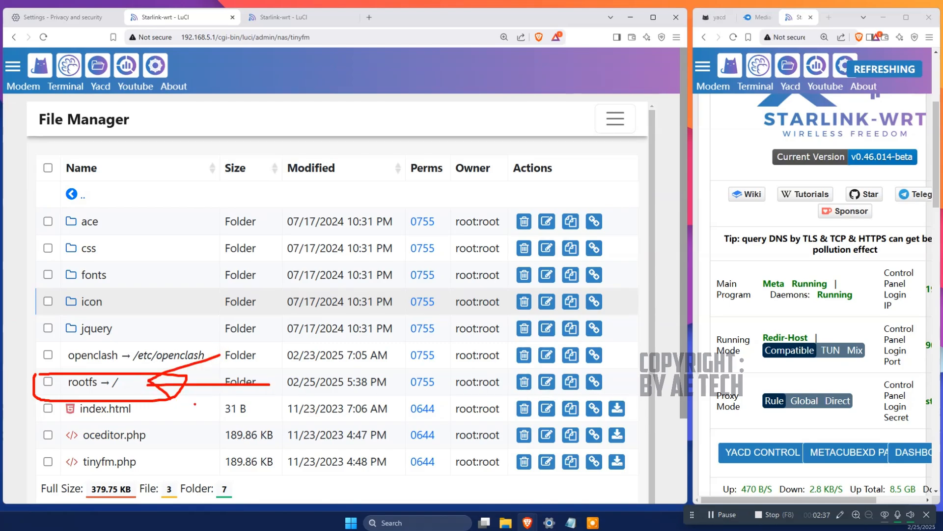
pyautogui.click(89, 382)
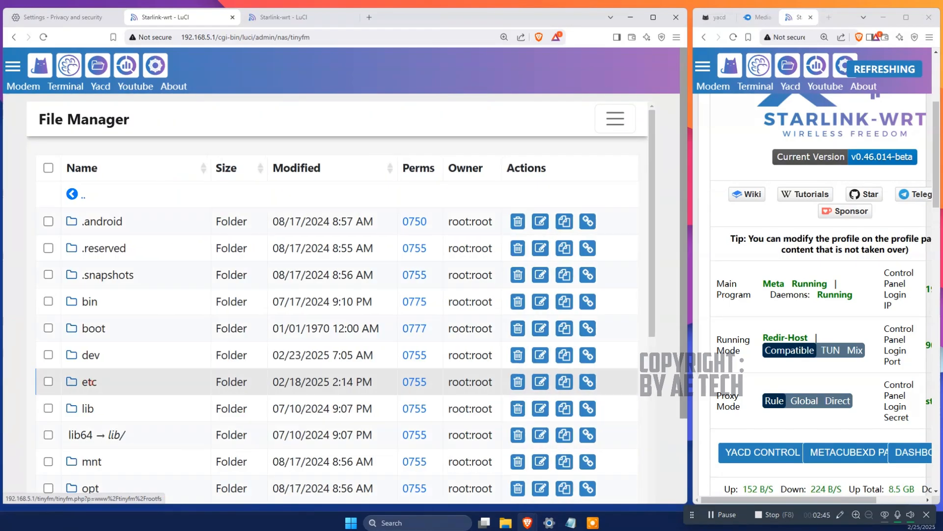
pyautogui.scroll(-5, 329, 319)
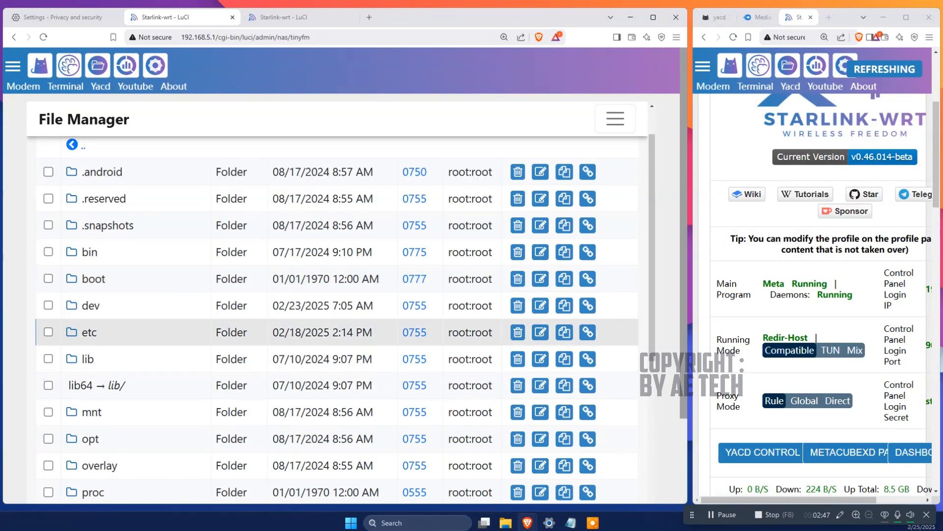
pyautogui.scroll(-4, 91, 196)
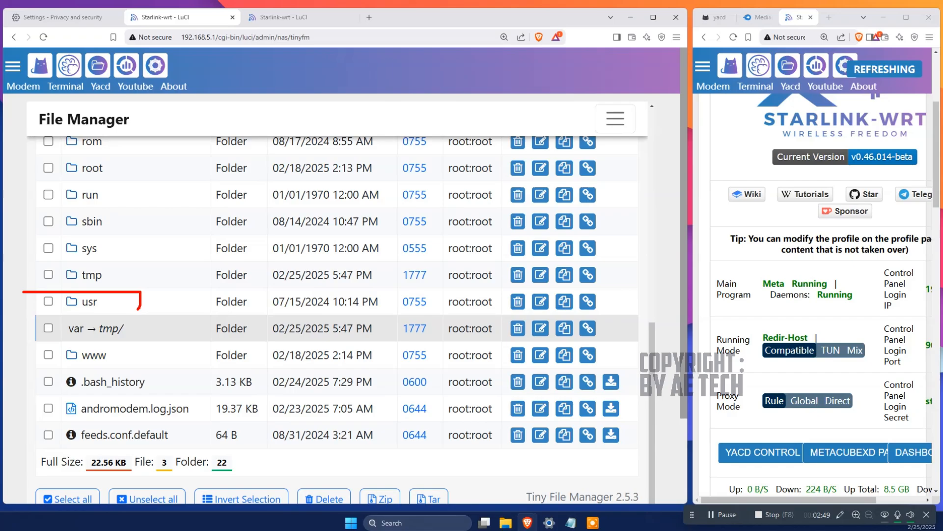
pyautogui.click(89, 301)
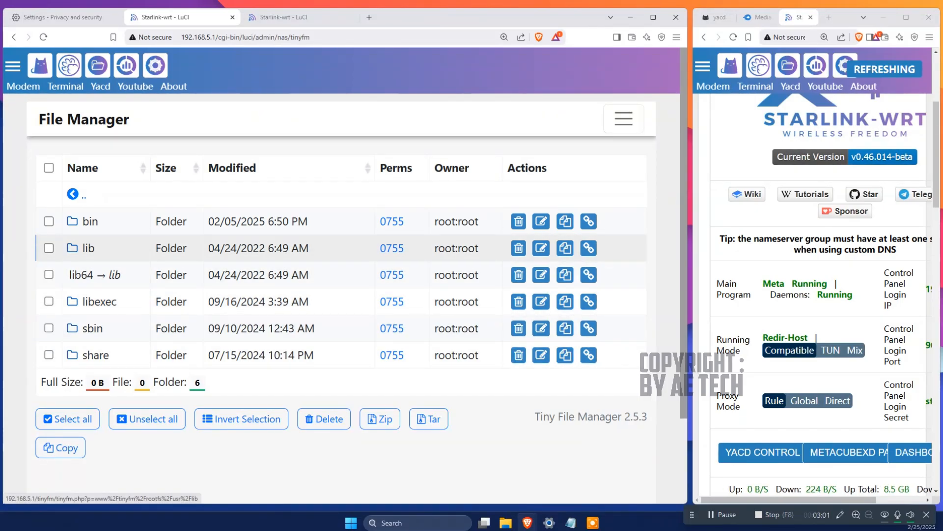
# From the usr folder, go to lib/lua/luci/view/openclash.
pyautogui.moveTo(41, 236)
pyautogui.mouseDown()
pyautogui.moveTo(89, 266)
pyautogui.moveTo(22, 241)
pyautogui.moveTo(139, 218)
pyautogui.mouseUp()
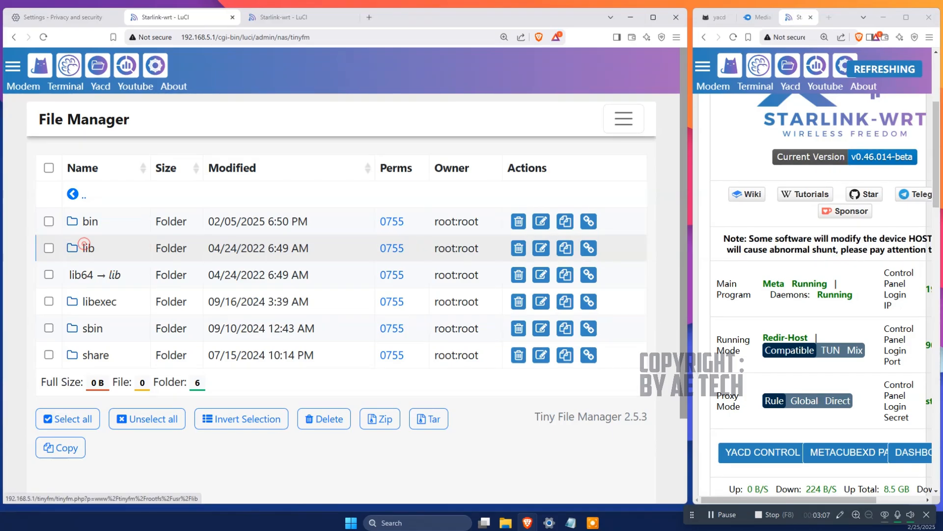
pyautogui.click(86, 247)
pyautogui.scroll(-2, 86, 229)
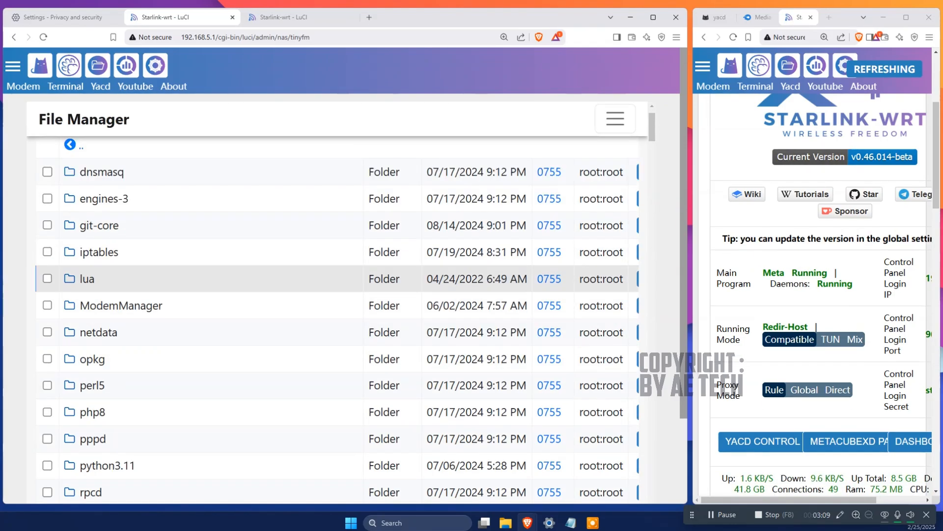
pyautogui.click(85, 229)
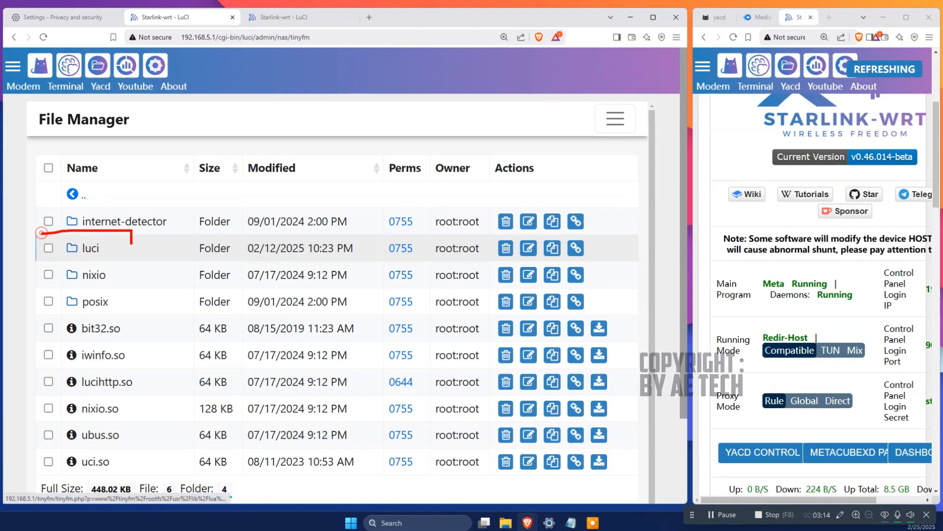
pyautogui.click(90, 248)
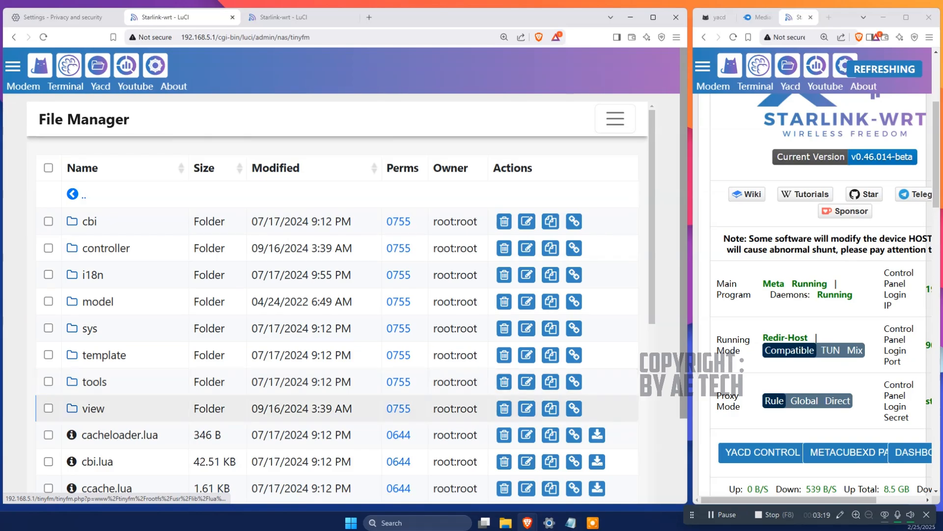
pyautogui.click(86, 408)
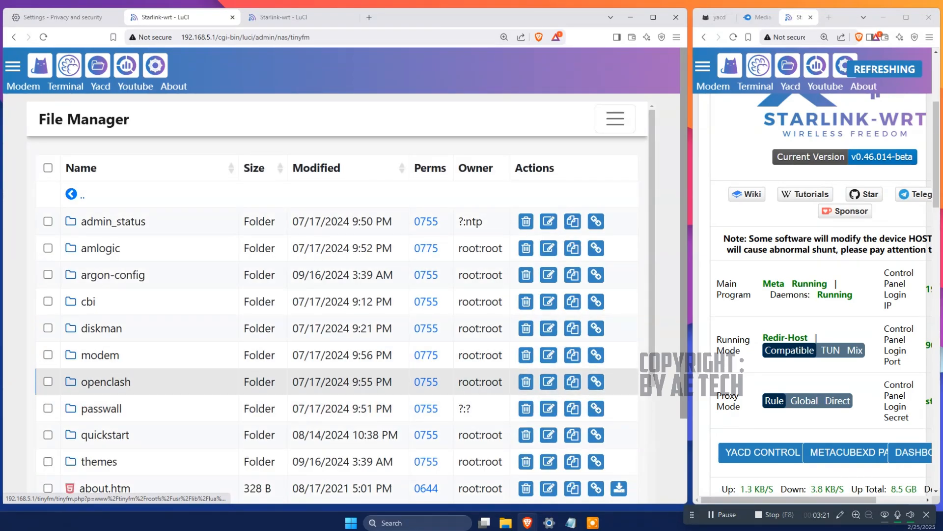
pyautogui.moveTo(37, 366)
pyautogui.mouseDown()
pyautogui.moveTo(130, 362)
pyautogui.moveTo(44, 392)
pyautogui.moveTo(38, 378)
pyautogui.mouseUp()
pyautogui.click(88, 383)
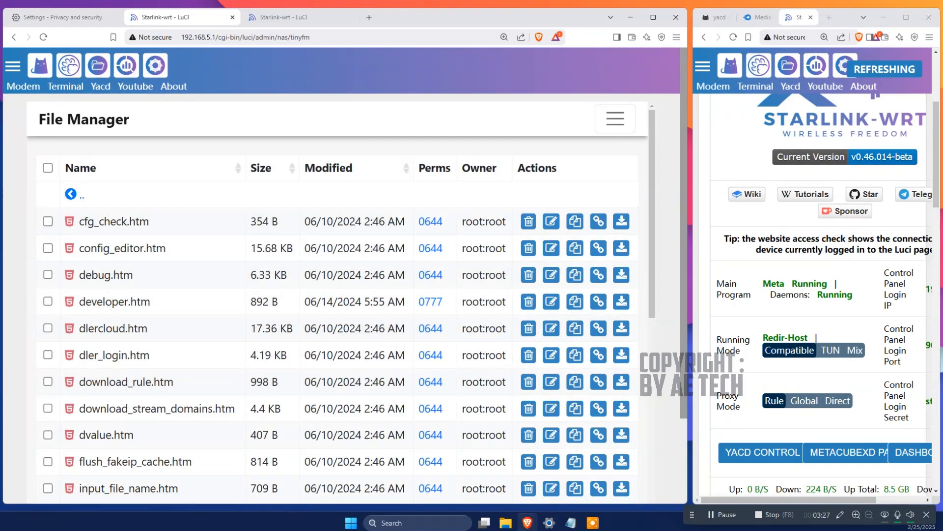
# Look through the list of view files in the openclash folder.
pyautogui.hotkey('ctrl', '-')
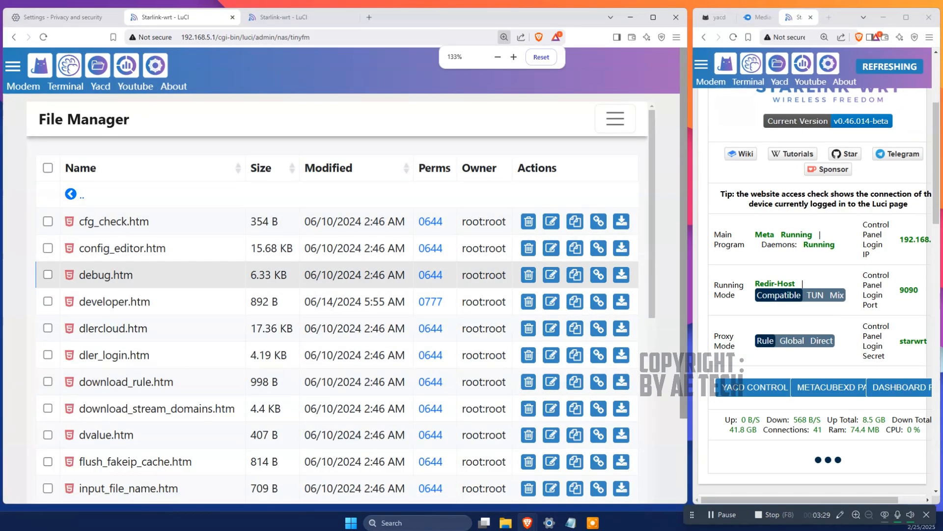
pyautogui.scroll(-9, 339, 299)
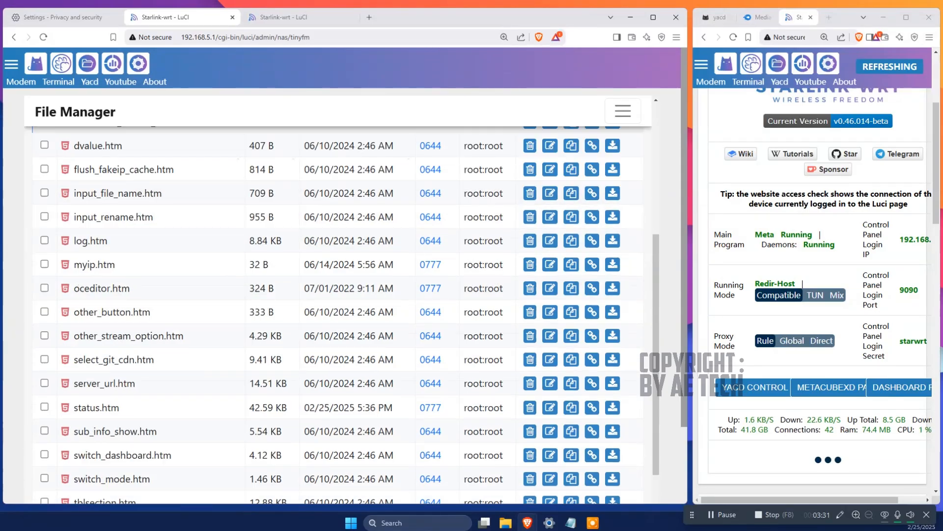
pyautogui.scroll(10, 338, 299)
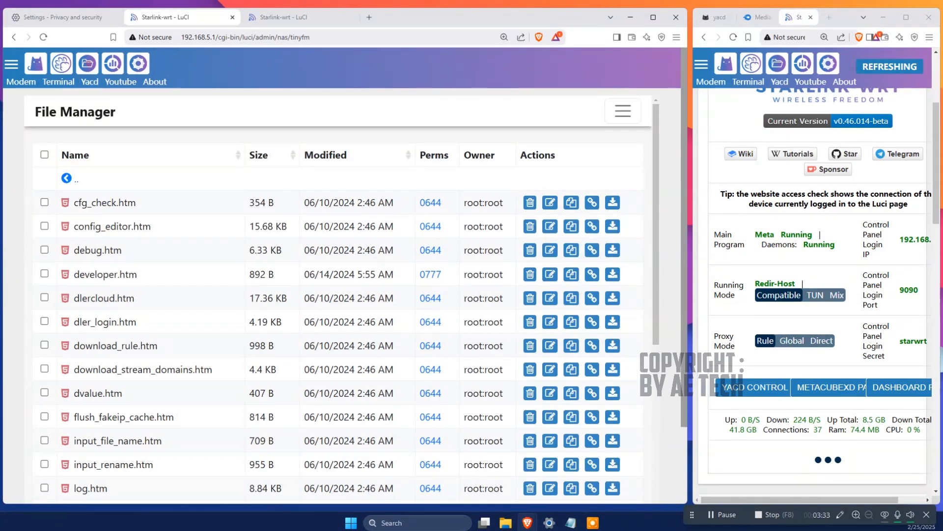
# Reload the file manager to return to the root file system and open its usr folder.
pyautogui.press('F5')
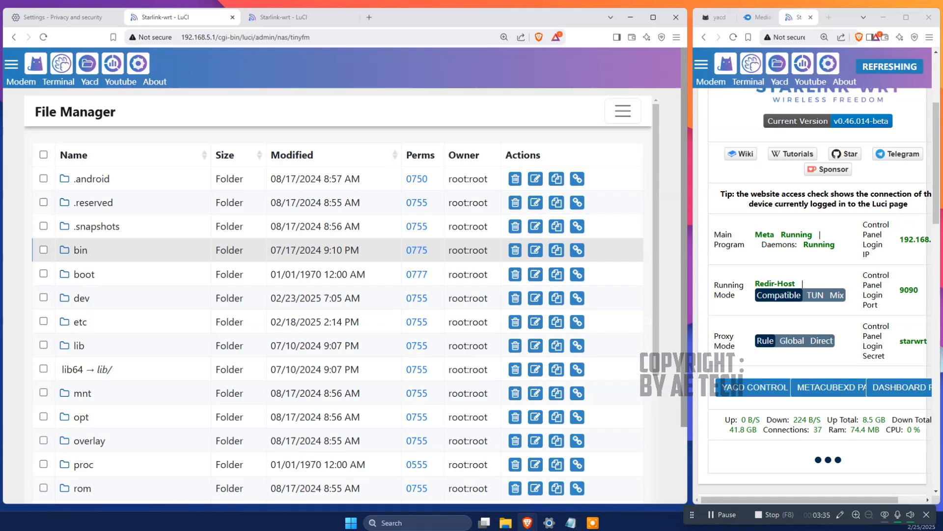
pyautogui.scroll(-5, 338, 288)
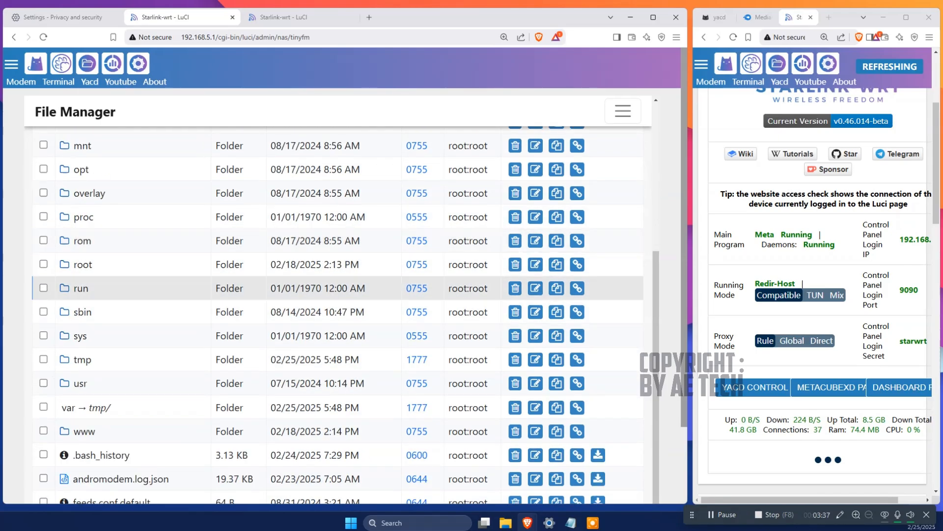
pyautogui.hotkey('ctrl', '+')
pyautogui.hotkey('ctrl', '+')
pyautogui.scroll(-3, 338, 288)
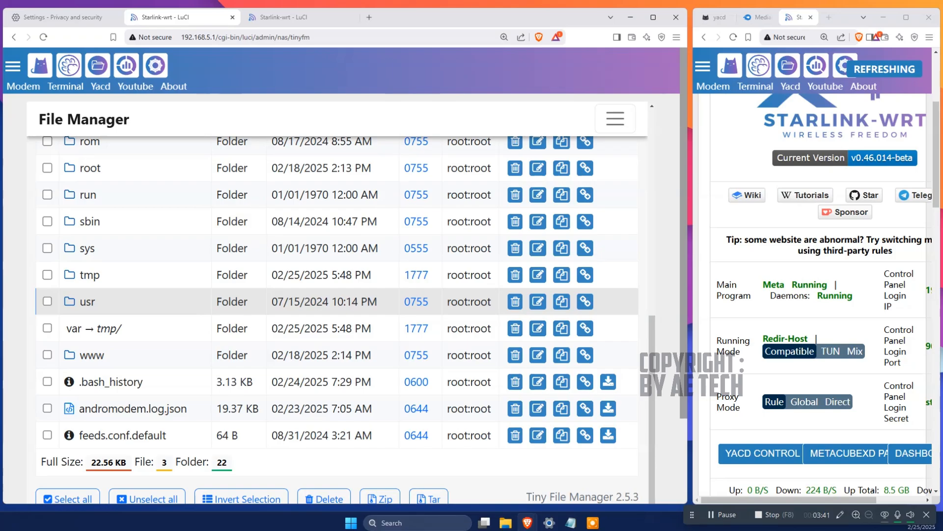
pyautogui.moveTo(64, 293)
pyautogui.mouseDown()
pyautogui.moveTo(103, 285)
pyautogui.moveTo(44, 332)
pyautogui.moveTo(52, 278)
pyautogui.mouseUp()
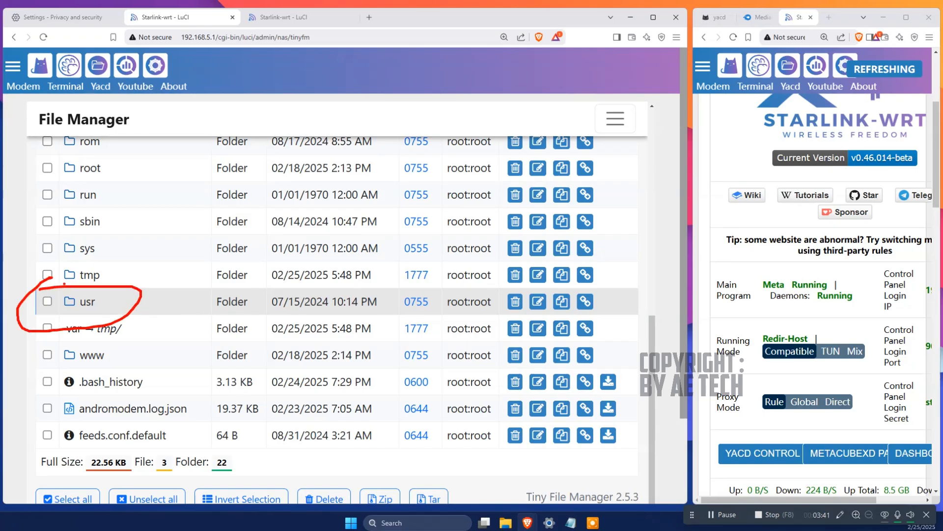
pyautogui.moveTo(127, 299); pyautogui.dragTo(198, 299)
pyautogui.moveTo(163, 270)
pyautogui.mouseDown()
pyautogui.moveTo(122, 302)
pyautogui.moveTo(138, 319)
pyautogui.mouseUp()
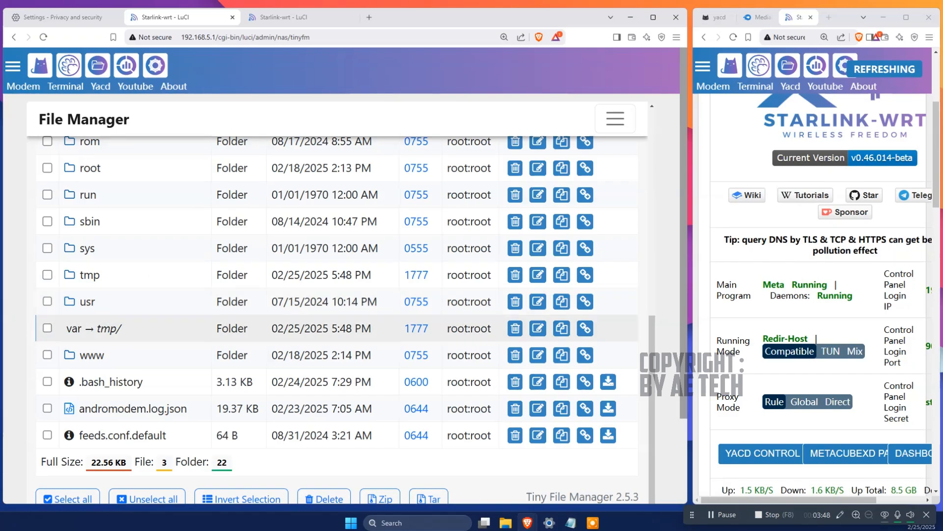
pyautogui.click(88, 301)
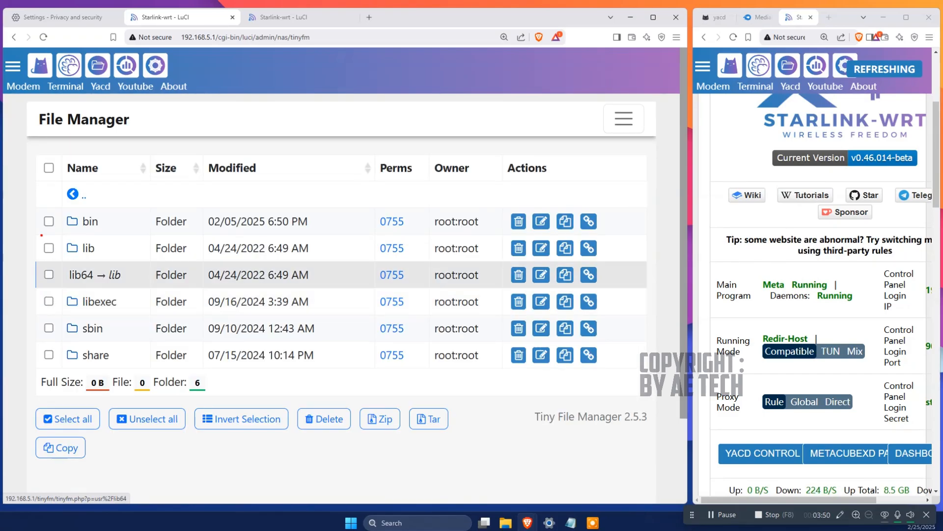
# Open the lib folder inside usr and go into its lua subfolder.
pyautogui.moveTo(42, 235); pyautogui.dragTo(140, 256)
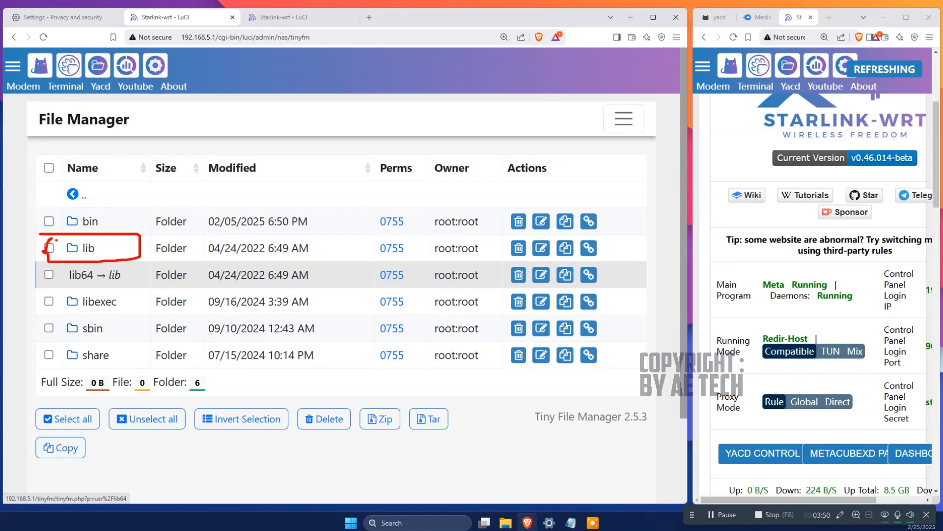
pyautogui.moveTo(146, 221)
pyautogui.mouseDown()
pyautogui.moveTo(101, 247)
pyautogui.moveTo(130, 262)
pyautogui.mouseUp()
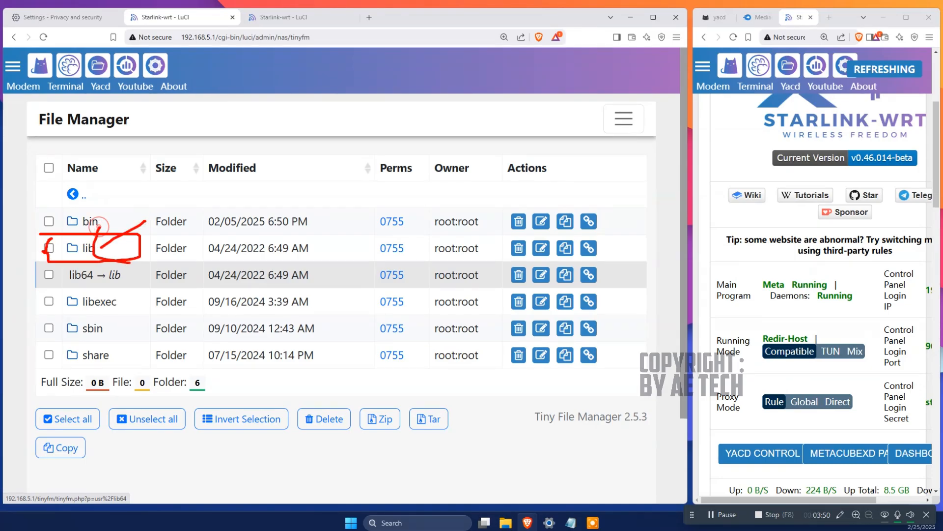
pyautogui.click(84, 246)
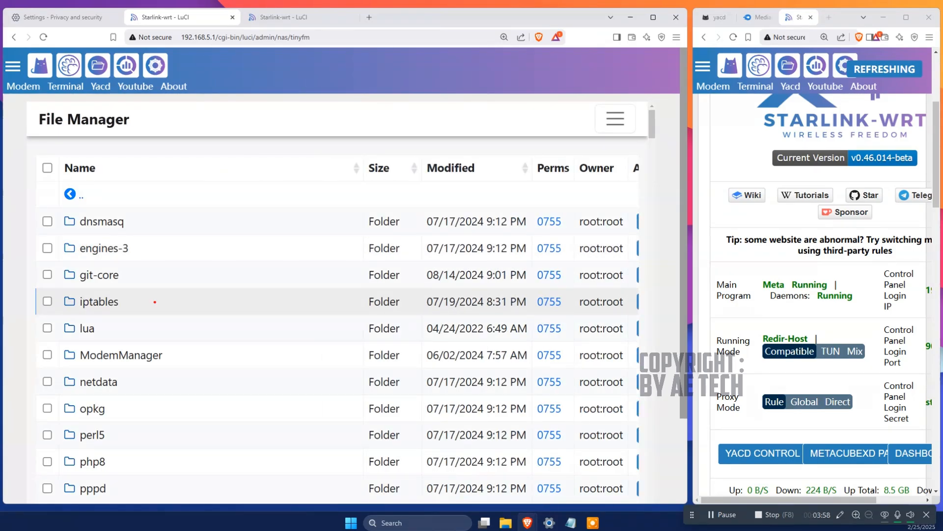
pyautogui.moveTo(36, 313); pyautogui.dragTo(83, 344)
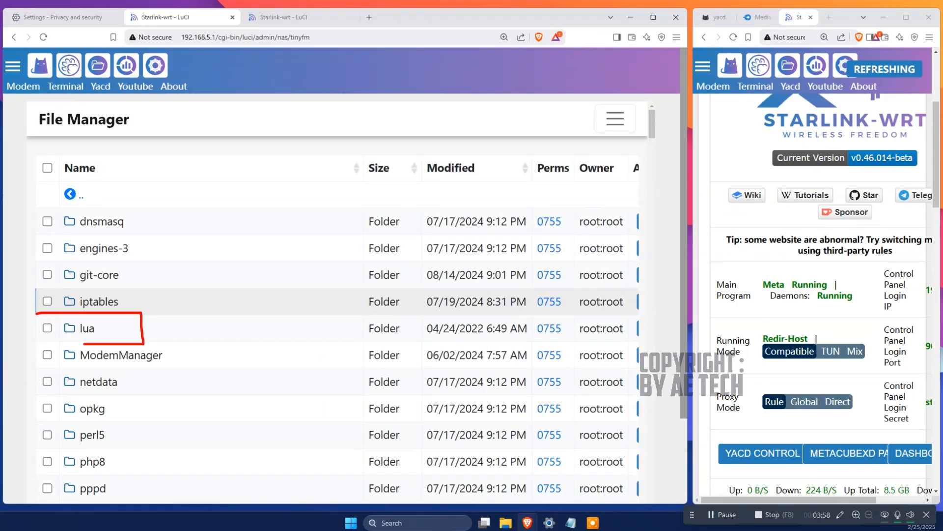
pyautogui.moveTo(236, 292)
pyautogui.mouseDown()
pyautogui.moveTo(173, 309)
pyautogui.moveTo(201, 322)
pyautogui.mouseUp()
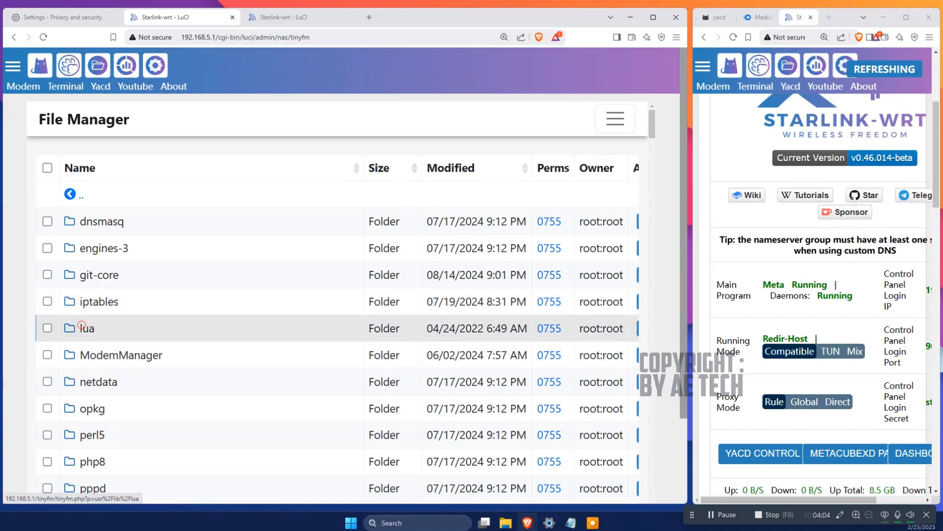
pyautogui.click(87, 328)
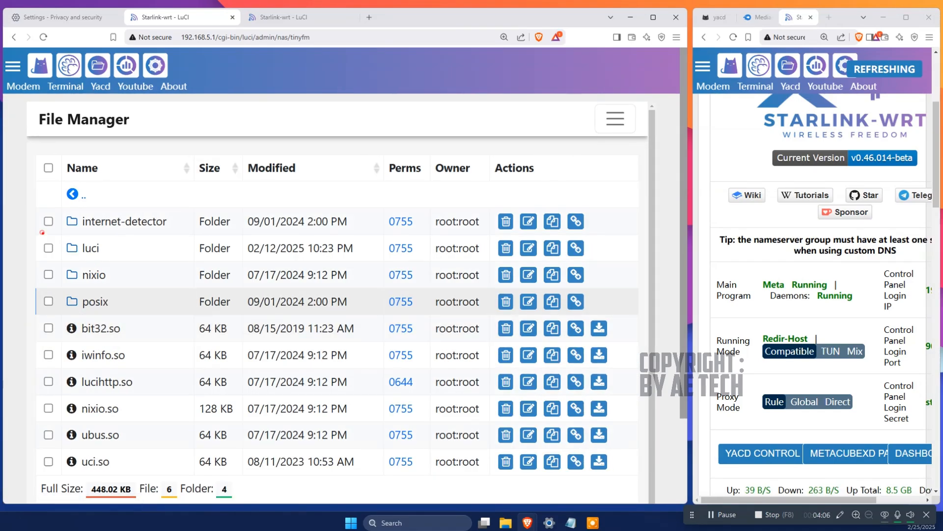
# Open the luci folder inside lua and go into its view subfolder.
pyautogui.moveTo(42, 233); pyautogui.dragTo(127, 260)
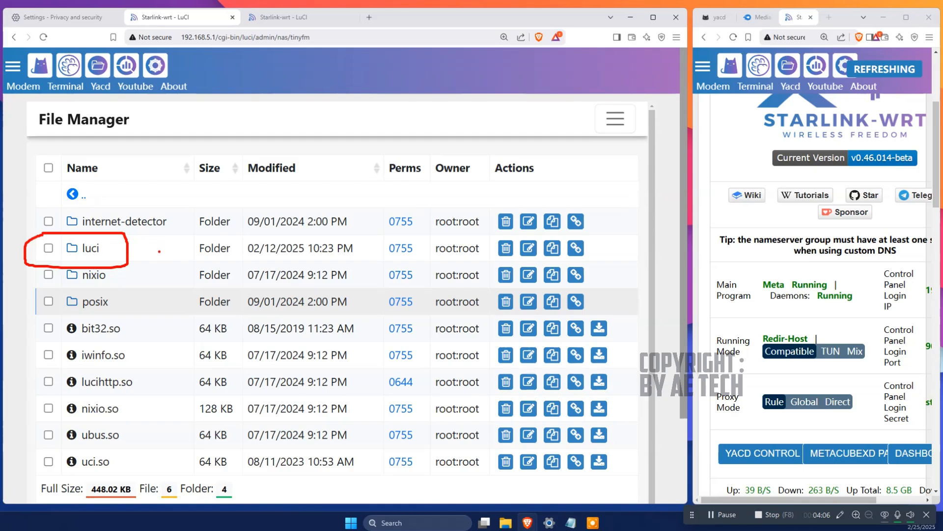
pyautogui.moveTo(204, 249)
pyautogui.mouseDown()
pyautogui.moveTo(143, 251)
pyautogui.moveTo(173, 282)
pyautogui.mouseUp()
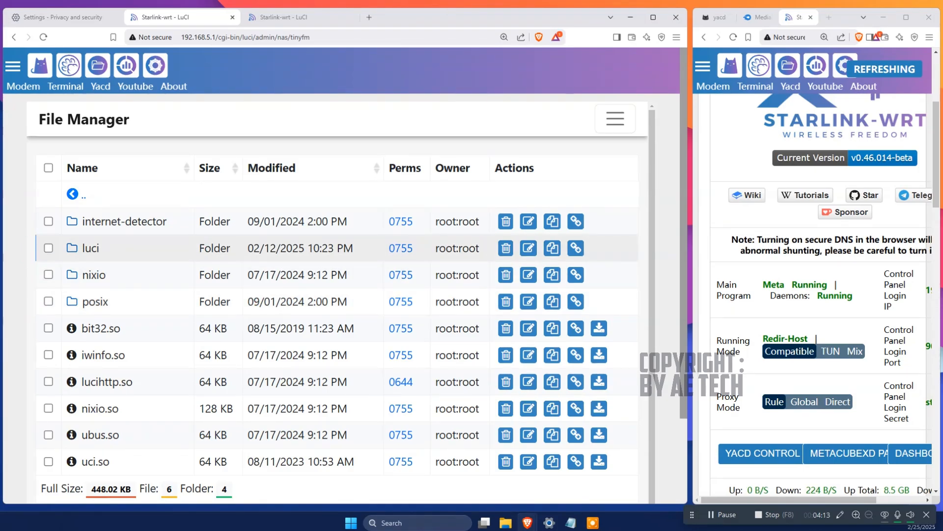
pyautogui.click(91, 248)
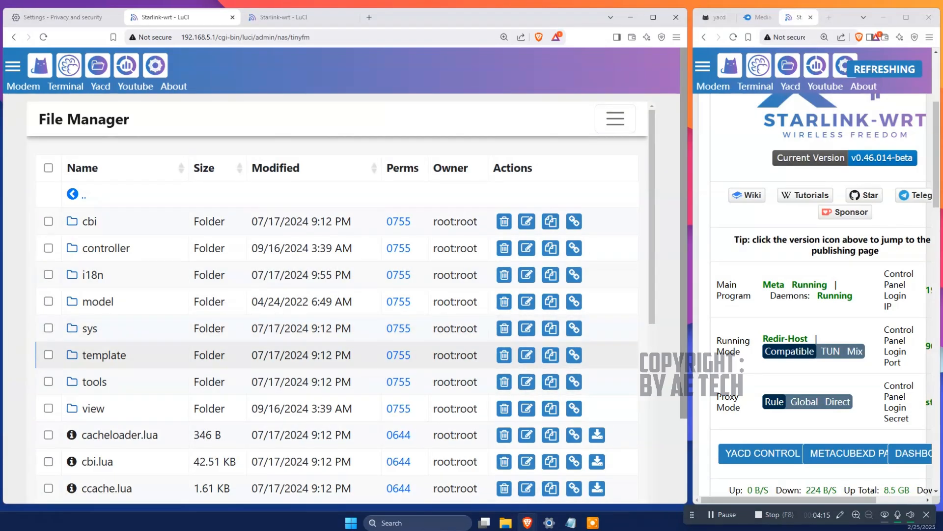
pyautogui.moveTo(37, 394)
pyautogui.mouseDown()
pyautogui.moveTo(36, 412)
pyautogui.moveTo(181, 421)
pyautogui.moveTo(266, 404)
pyautogui.mouseUp()
pyautogui.moveTo(200, 372)
pyautogui.mouseDown()
pyautogui.moveTo(152, 405)
pyautogui.moveTo(214, 432)
pyautogui.mouseUp()
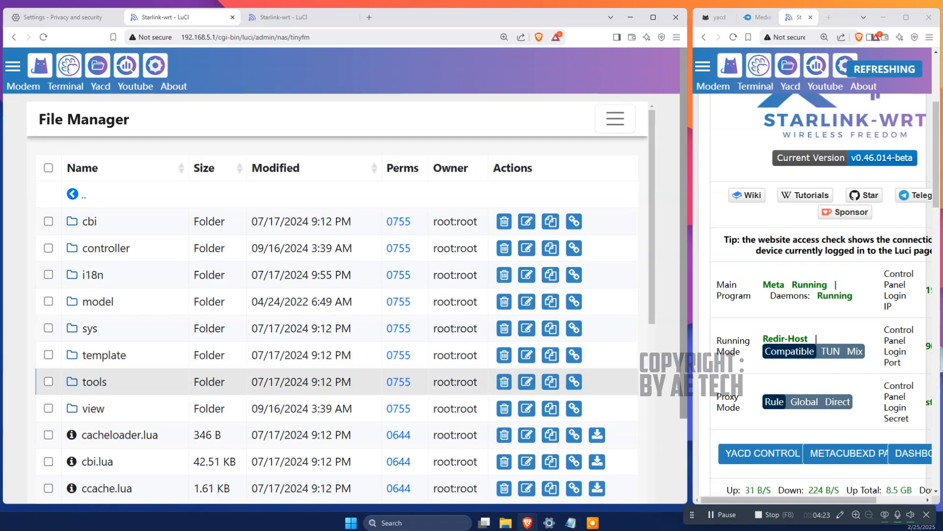
pyautogui.click(93, 409)
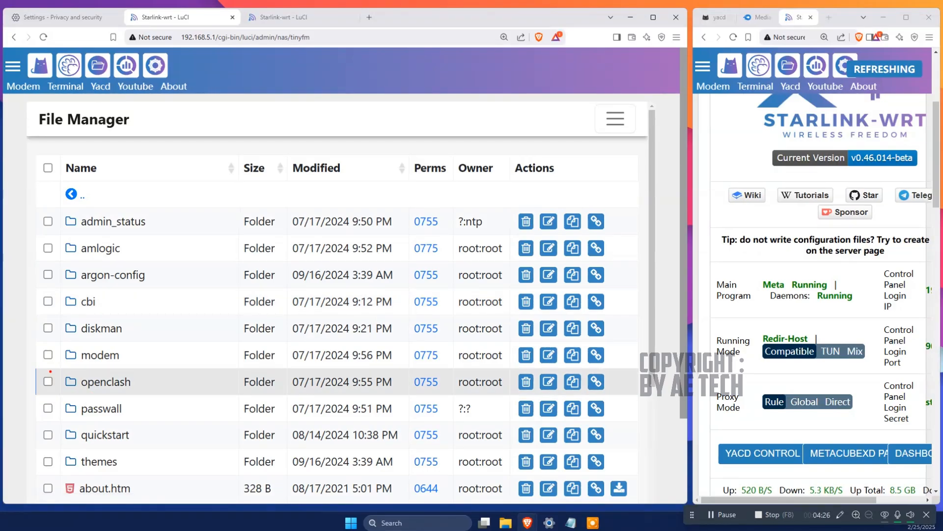
# Open the openclash folder inside view.
pyautogui.moveTo(50, 371)
pyautogui.mouseDown()
pyautogui.moveTo(106, 364)
pyautogui.moveTo(170, 401)
pyautogui.moveTo(4, 384)
pyautogui.mouseUp()
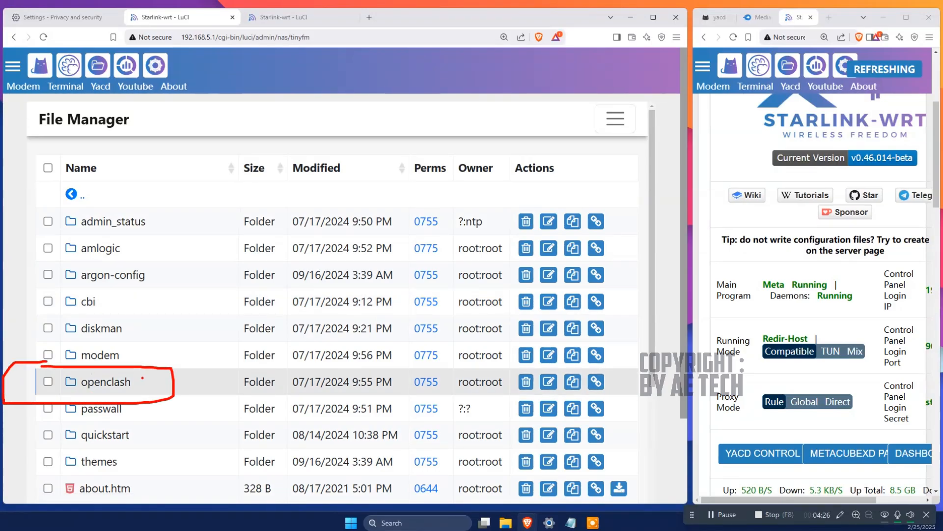
pyautogui.moveTo(194, 380); pyautogui.dragTo(320, 380)
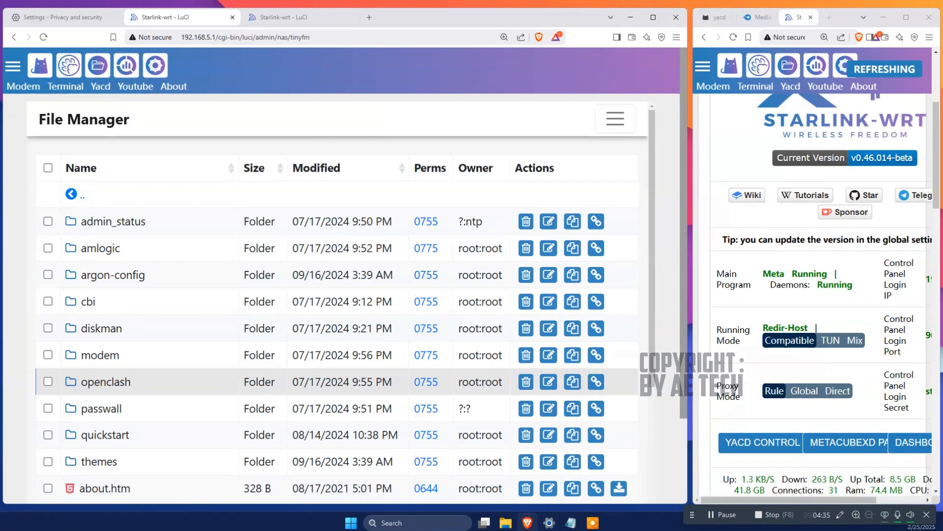
pyautogui.click(105, 382)
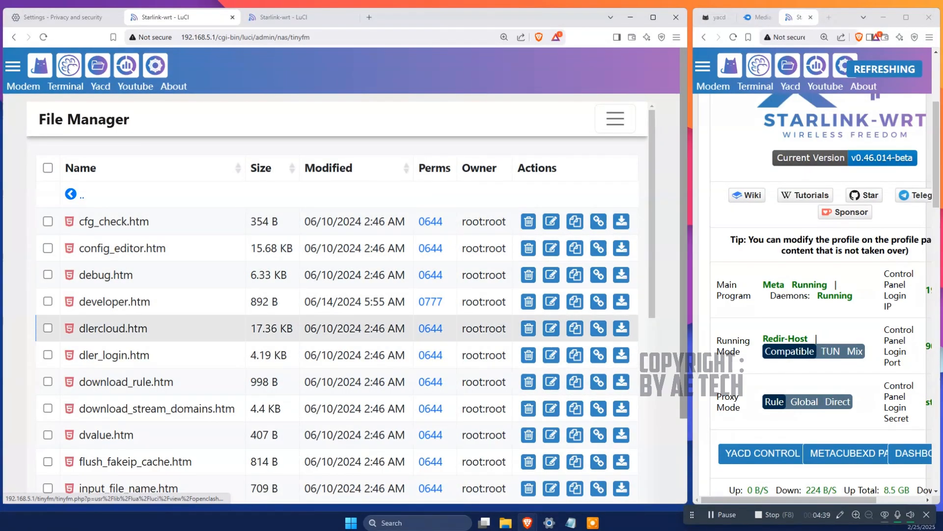
# Find status.htm in the openclash folder and open its file page.
pyautogui.scroll(-4, 337, 287)
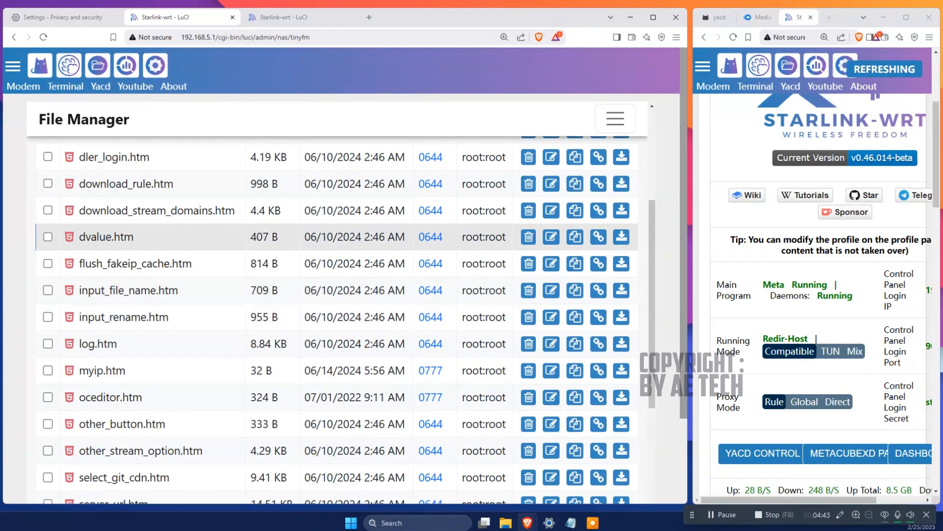
pyautogui.scroll(-6, 337, 294)
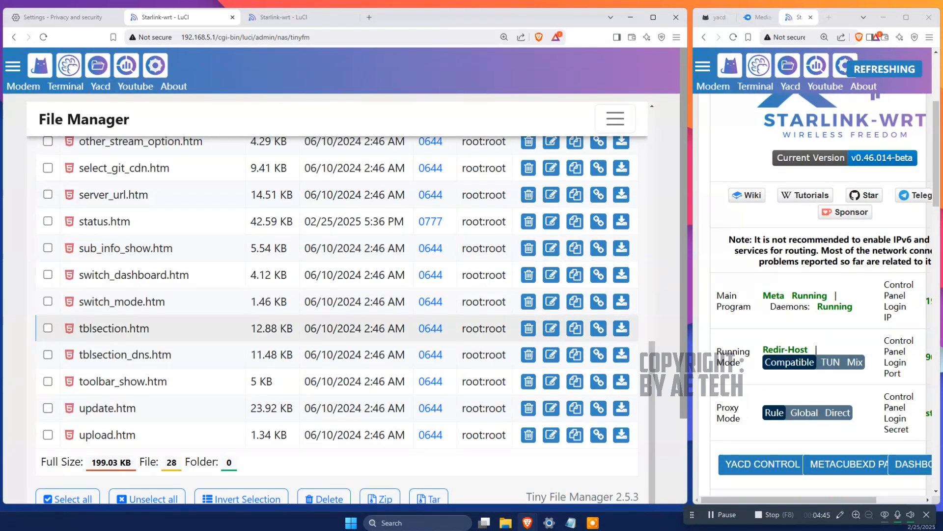
pyautogui.scroll(1, 337, 305)
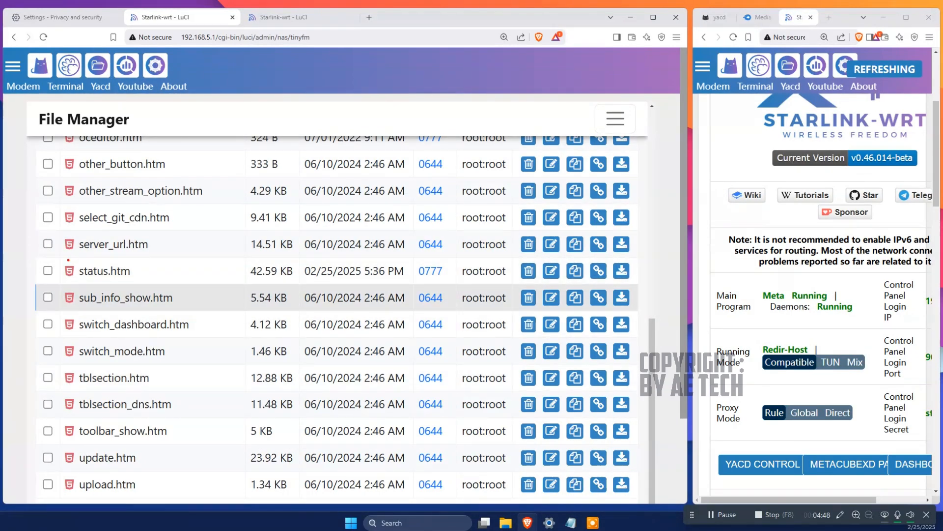
pyautogui.moveTo(32, 257)
pyautogui.mouseDown()
pyautogui.moveTo(195, 270)
pyautogui.moveTo(79, 291)
pyautogui.moveTo(39, 260)
pyautogui.mouseUp()
pyautogui.moveTo(153, 270); pyautogui.dragTo(259, 260)
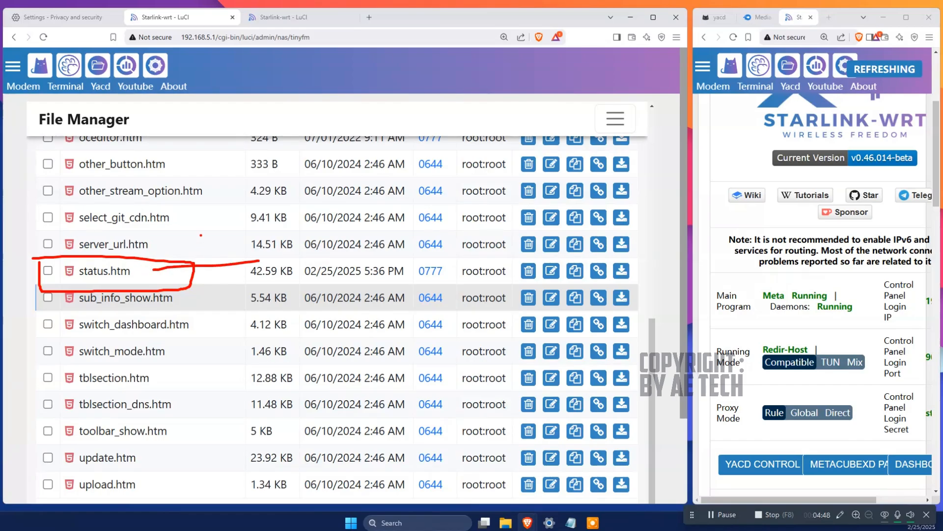
pyautogui.moveTo(202, 235)
pyautogui.mouseDown()
pyautogui.moveTo(156, 271)
pyautogui.moveTo(183, 284)
pyautogui.mouseUp()
pyautogui.moveTo(90, 309); pyautogui.dragTo(104, 415)
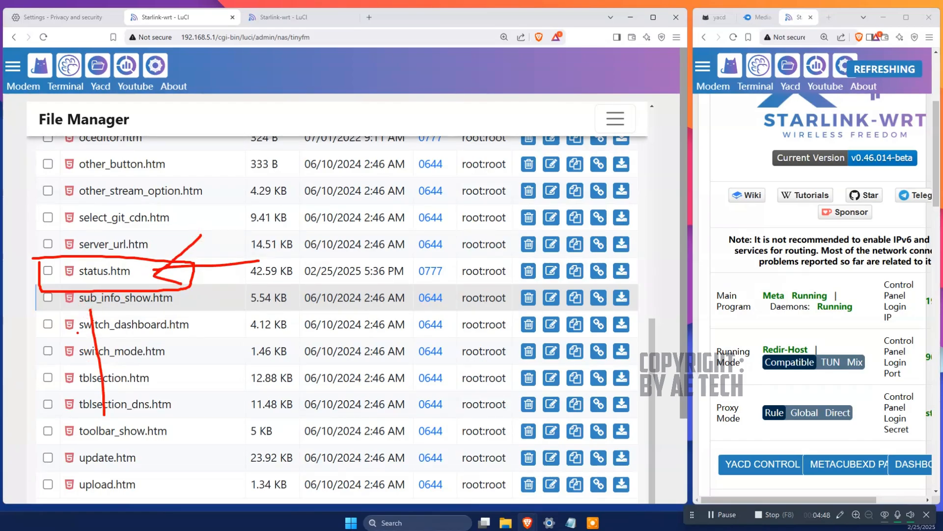
pyautogui.moveTo(66, 330)
pyautogui.mouseDown()
pyautogui.moveTo(90, 307)
pyautogui.moveTo(122, 331)
pyautogui.mouseUp()
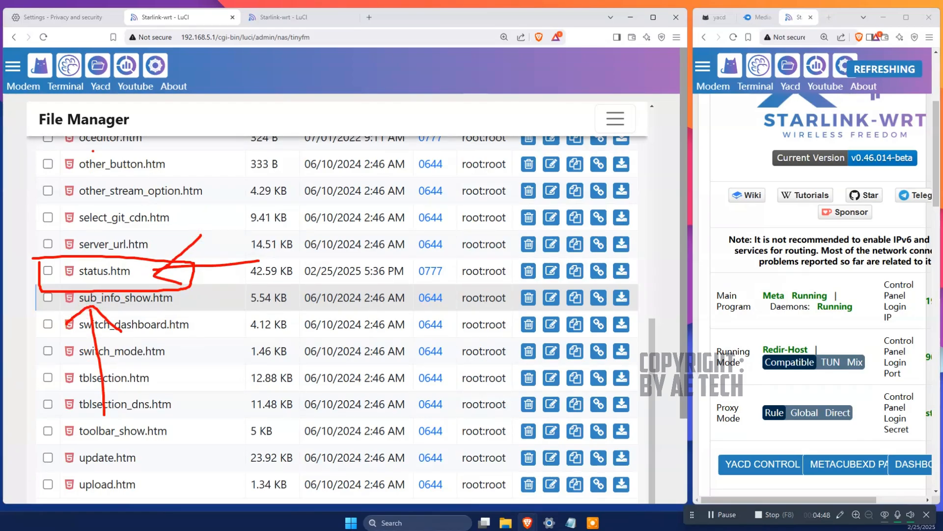
pyautogui.moveTo(92, 151)
pyautogui.mouseDown()
pyautogui.moveTo(93, 236)
pyautogui.moveTo(103, 253)
pyautogui.mouseUp()
pyautogui.moveTo(103, 252); pyautogui.dragTo(136, 236)
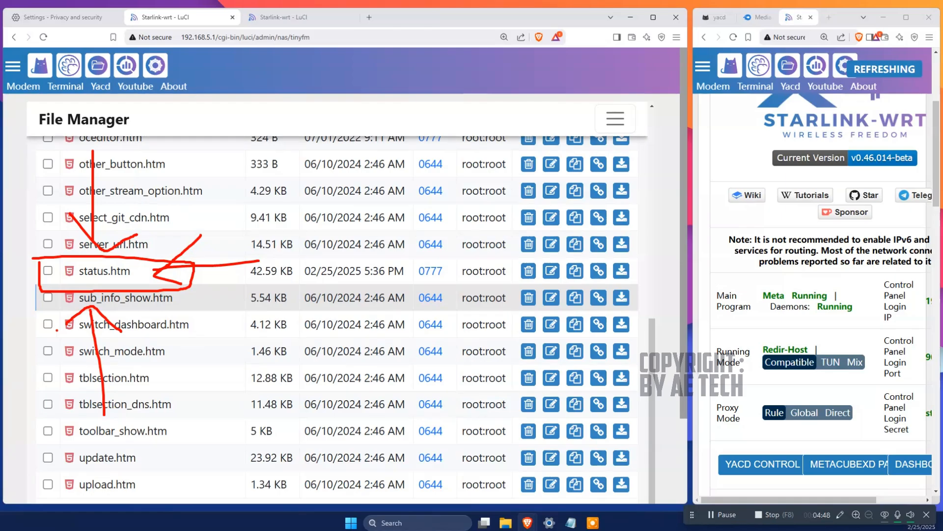
pyautogui.click(86, 271)
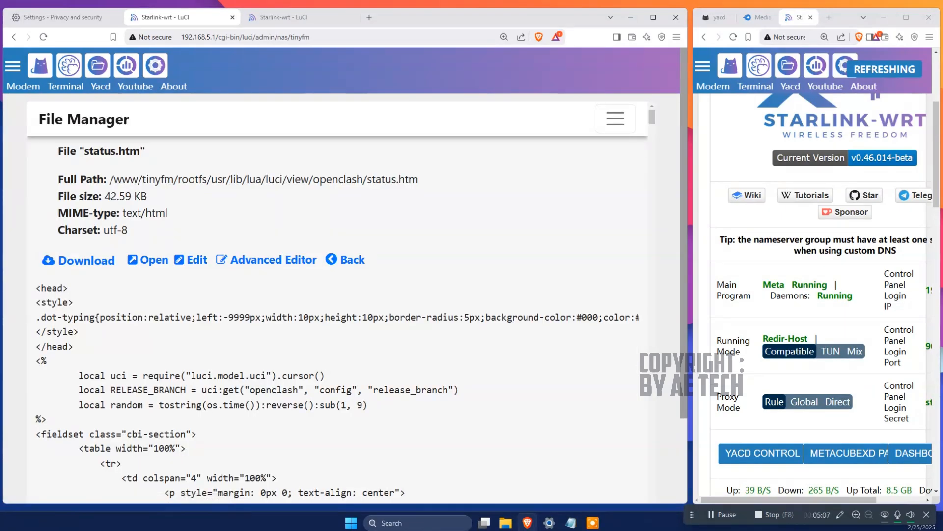
pyautogui.hotkey('ctrl', '-')
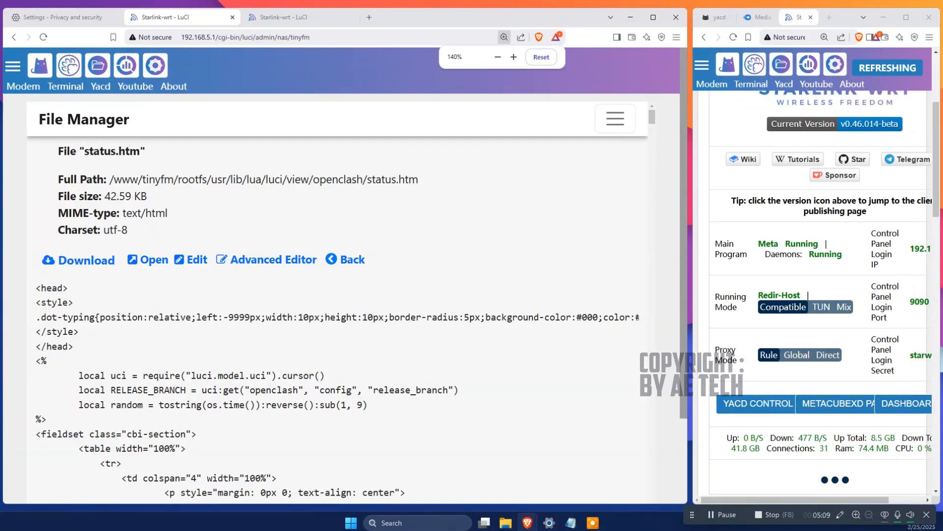
pyautogui.hotkey('ctrl', '-')
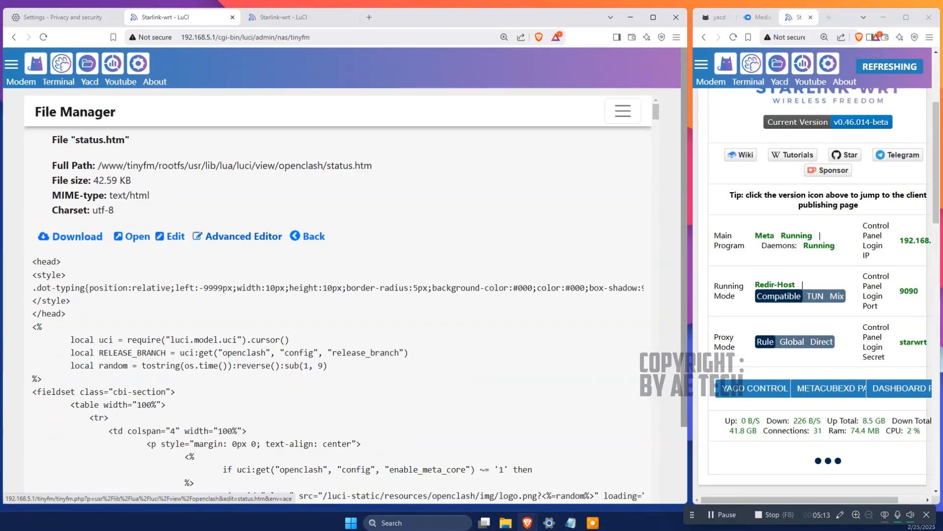
pyautogui.moveTo(261, 216)
pyautogui.mouseDown()
pyautogui.moveTo(191, 216)
pyautogui.moveTo(286, 245)
pyautogui.moveTo(182, 244)
pyautogui.mouseUp()
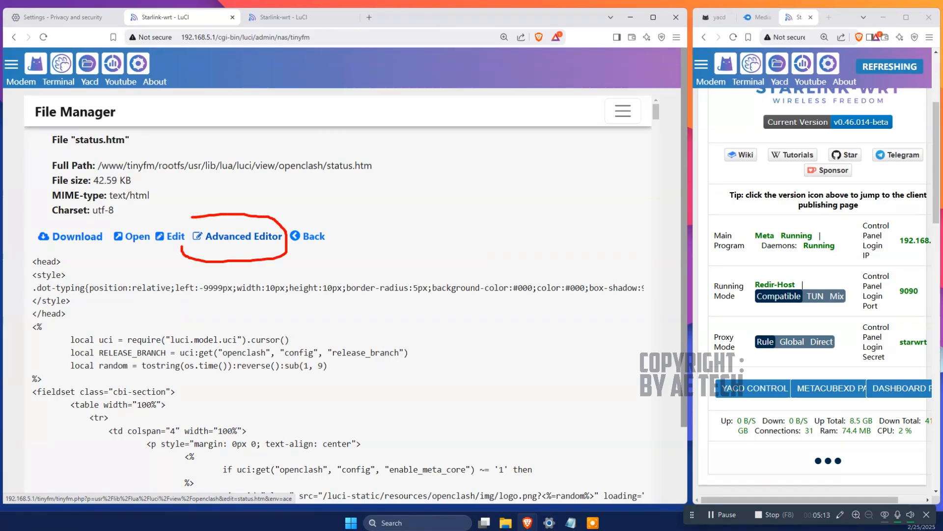
pyautogui.moveTo(143, 271); pyautogui.dragTo(55, 289)
pyautogui.moveTo(143, 262); pyautogui.dragTo(160, 293)
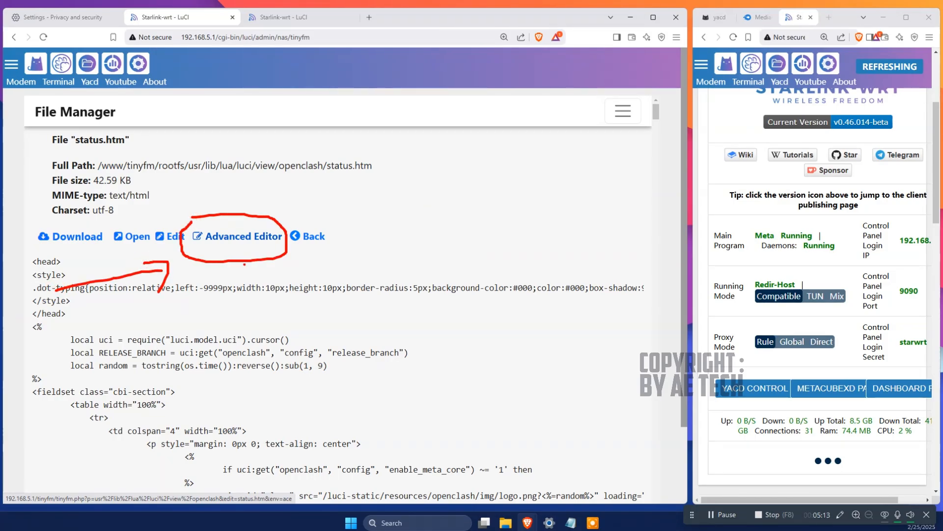
pyautogui.moveTo(413, 151)
pyautogui.mouseDown()
pyautogui.moveTo(290, 182)
pyautogui.moveTo(282, 162)
pyautogui.mouseUp()
pyautogui.moveTo(310, 196); pyautogui.dragTo(324, 196)
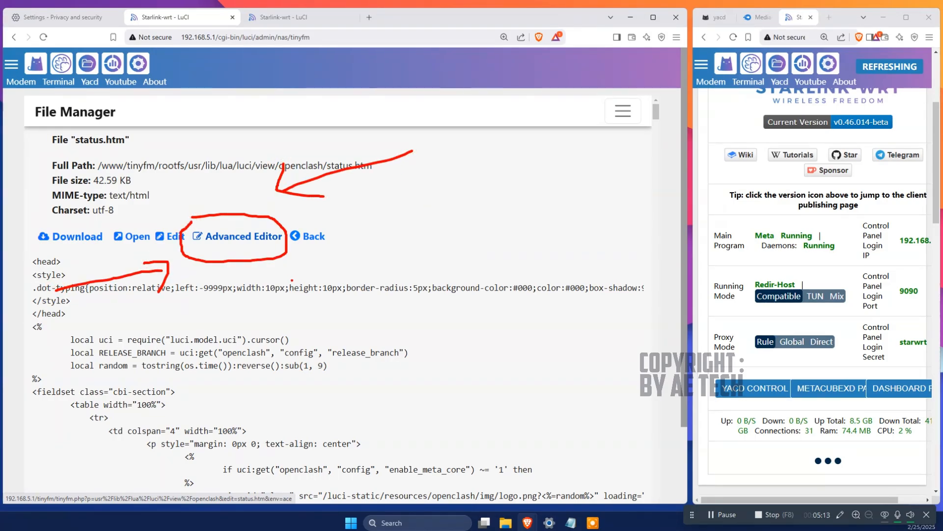
pyautogui.moveTo(447, 372)
pyautogui.mouseDown()
pyautogui.moveTo(291, 281)
pyautogui.moveTo(347, 272)
pyautogui.mouseUp()
pyautogui.moveTo(287, 283); pyautogui.dragTo(312, 337)
pyautogui.moveTo(182, 198); pyautogui.dragTo(105, 149)
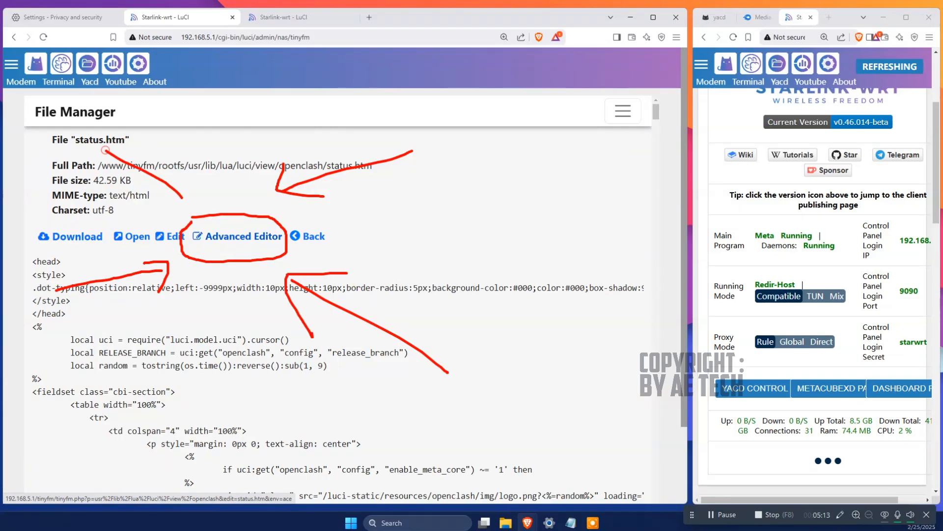
pyautogui.moveTo(201, 186); pyautogui.dragTo(146, 212)
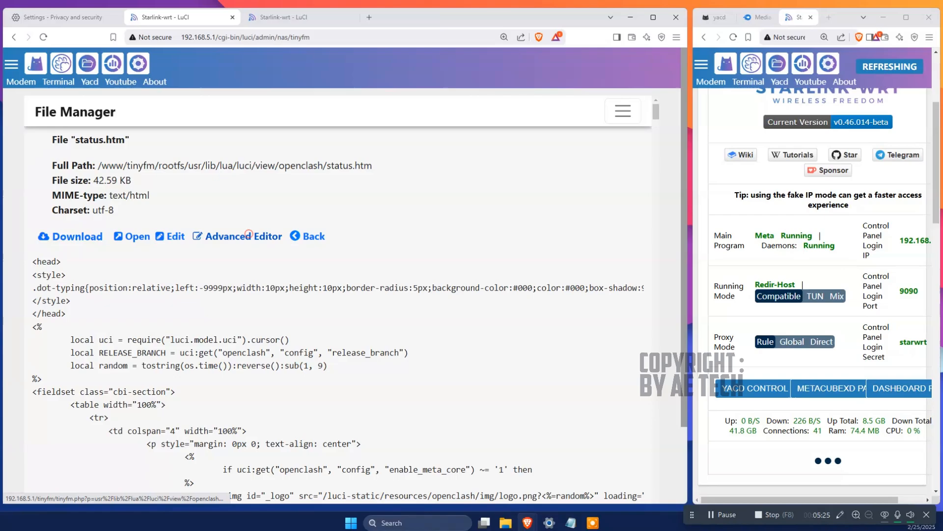
# Open status.htm in the Advanced Editor and look through its code down to the script variable declarations.
pyautogui.click(249, 235)
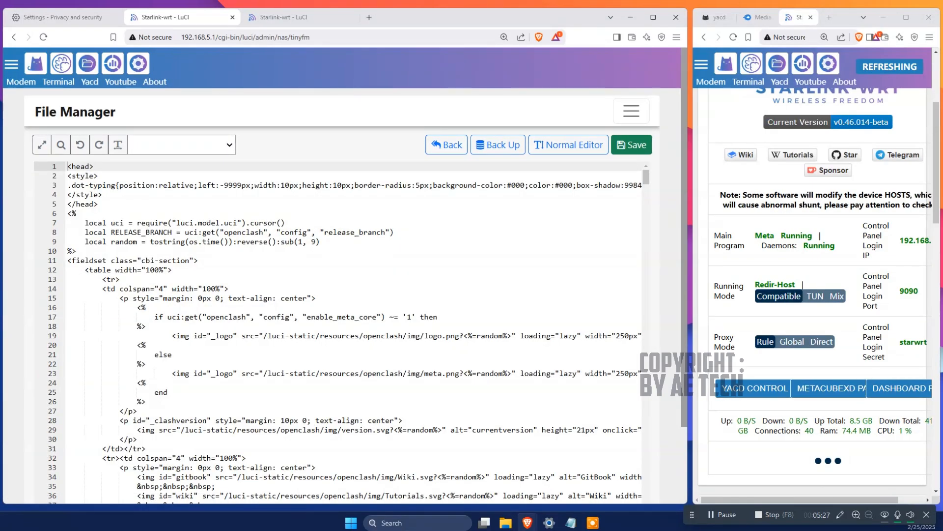
pyautogui.scroll(-3, 339, 332)
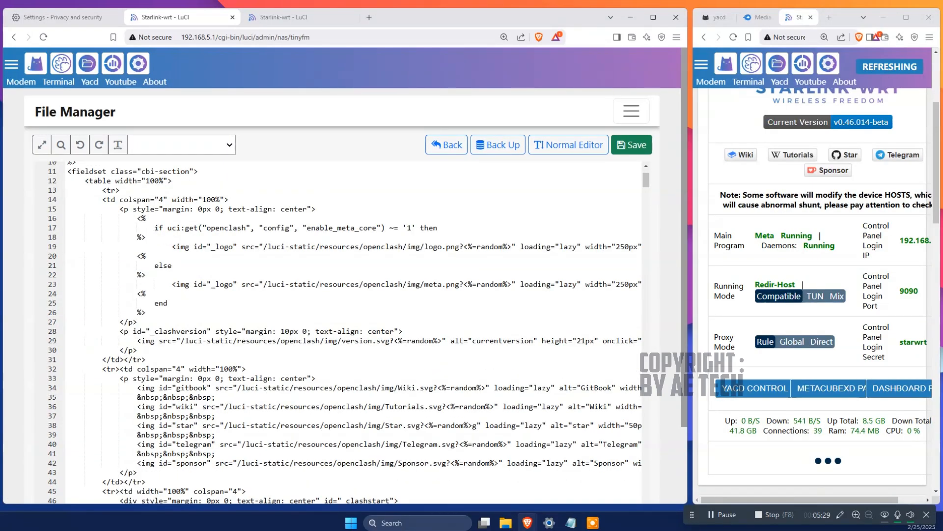
pyautogui.scroll(-7, 339, 332)
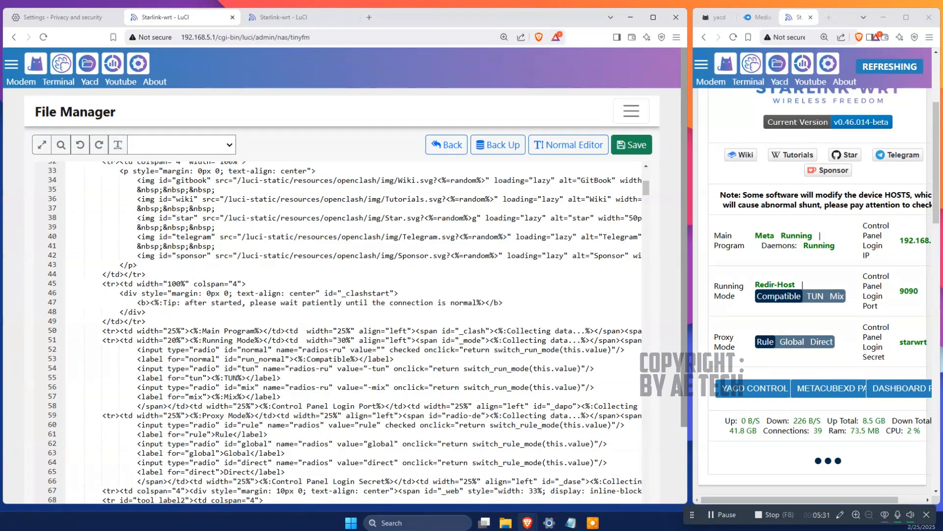
pyautogui.scroll(-20, 339, 332)
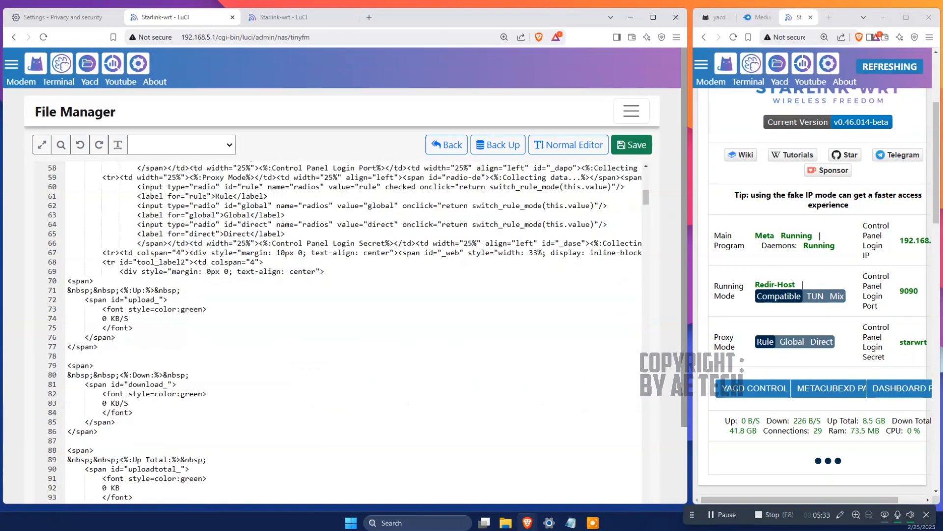
pyautogui.scroll(-5, 339, 331)
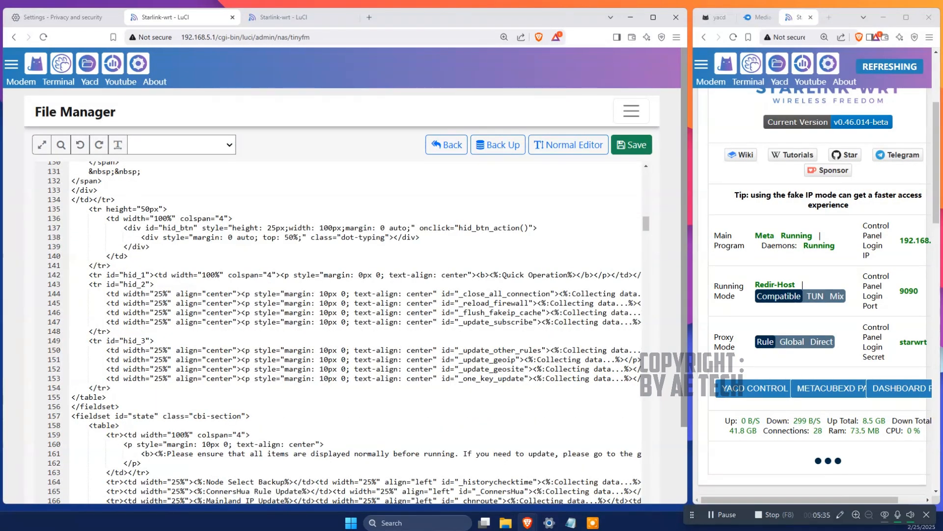
pyautogui.scroll(-14, 339, 332)
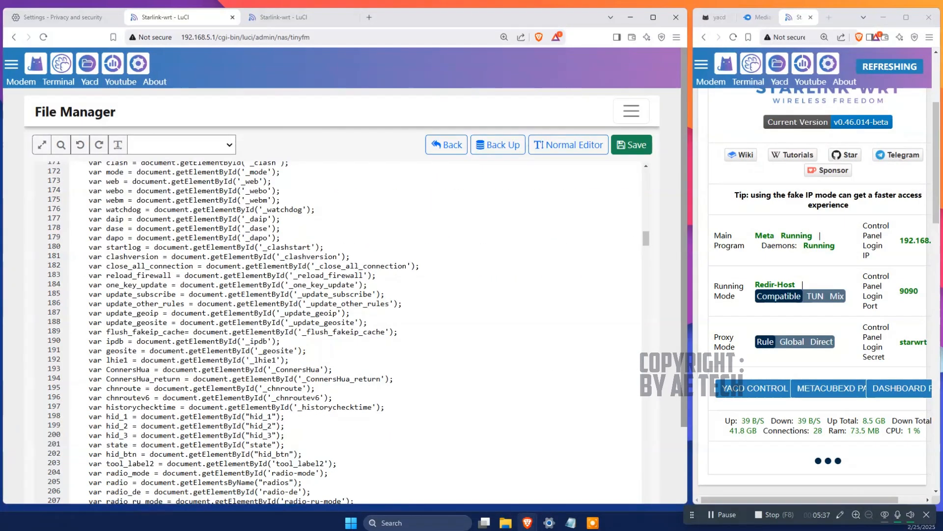
pyautogui.scroll(-6, 339, 332)
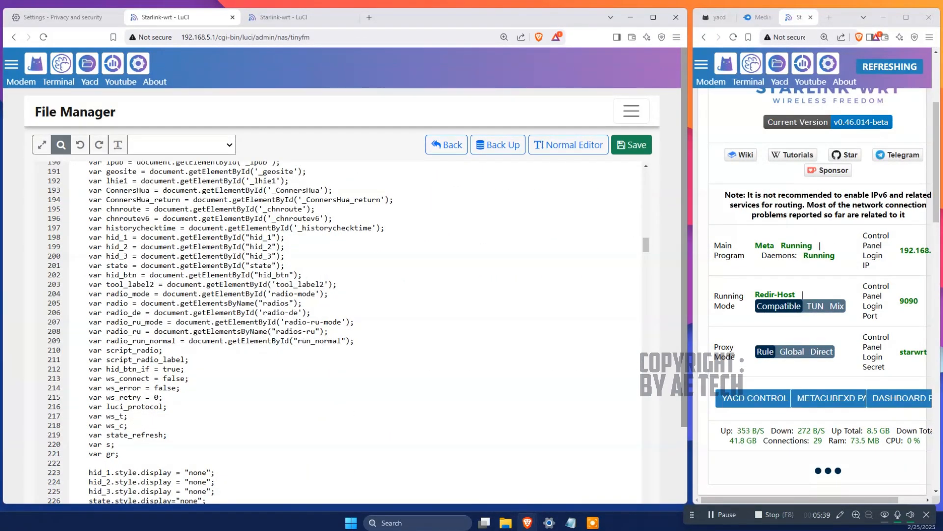
pyautogui.moveTo(55, 125); pyautogui.dragTo(77, 165)
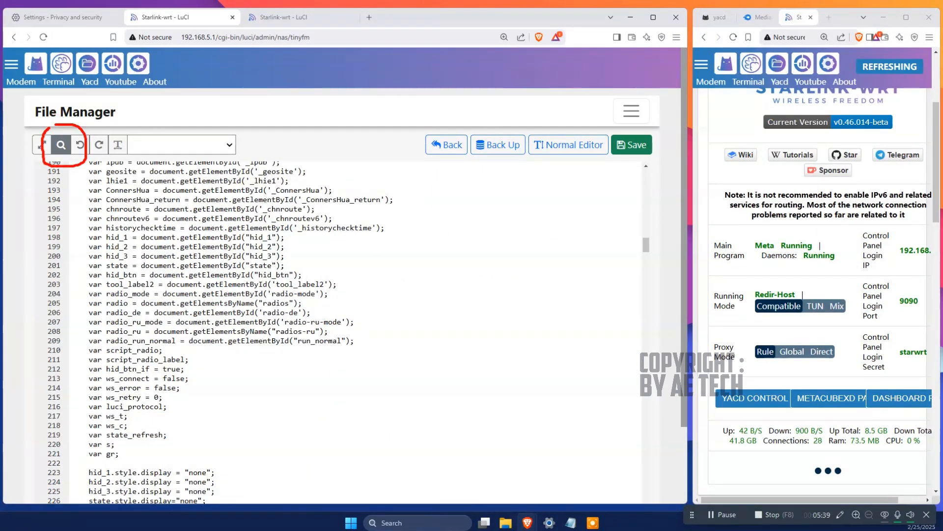
pyautogui.moveTo(75, 247); pyautogui.dragTo(79, 288)
pyautogui.moveTo(49, 202); pyautogui.dragTo(87, 203)
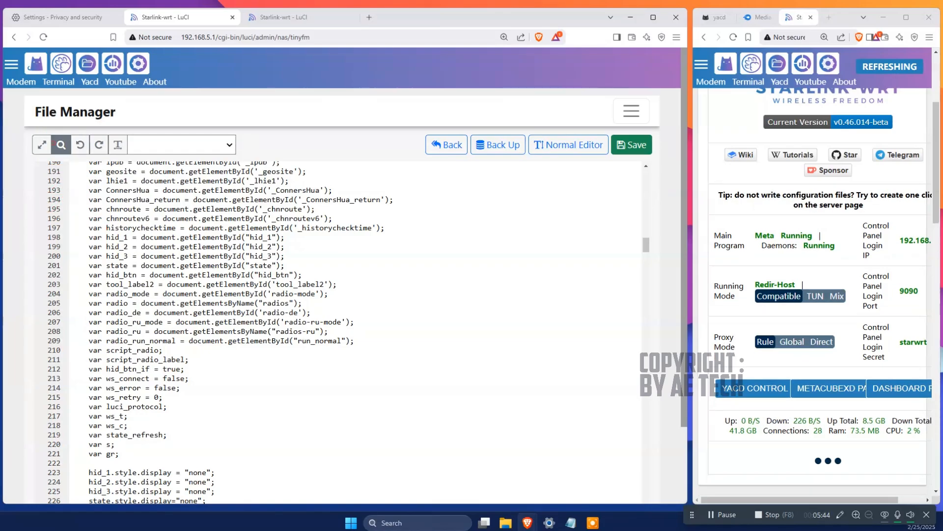
# Search the status.htm code for "yacd" to find the Yacd button line, and close the search.
pyautogui.hotkey('ctrl', 'f')
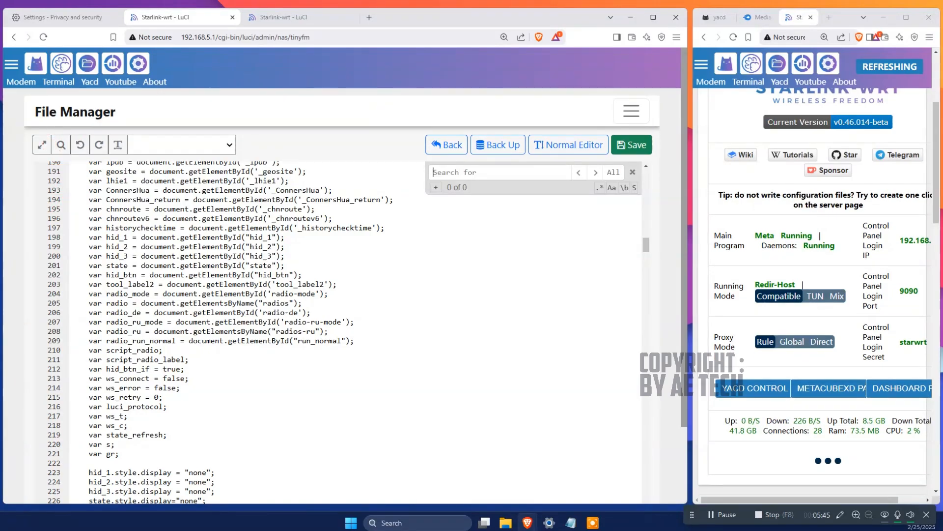
pyautogui.write('yacd')
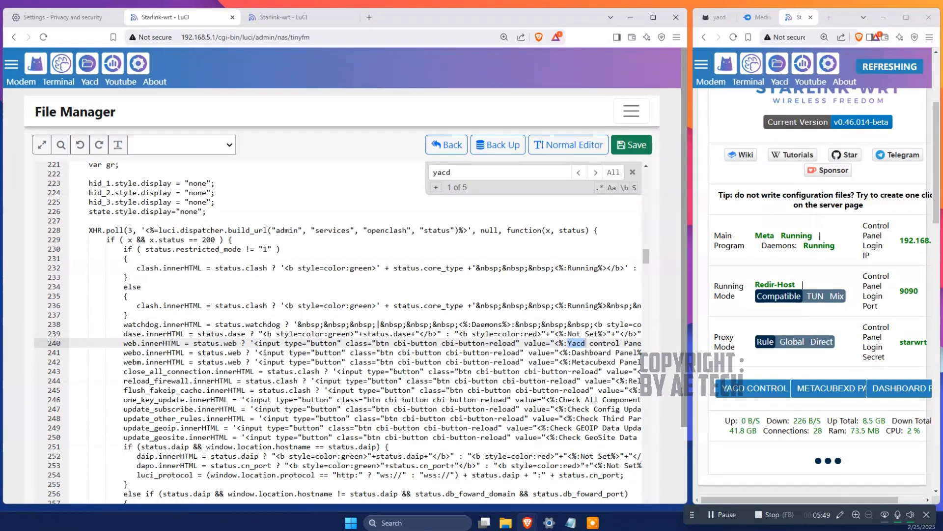
pyautogui.write(' panel')
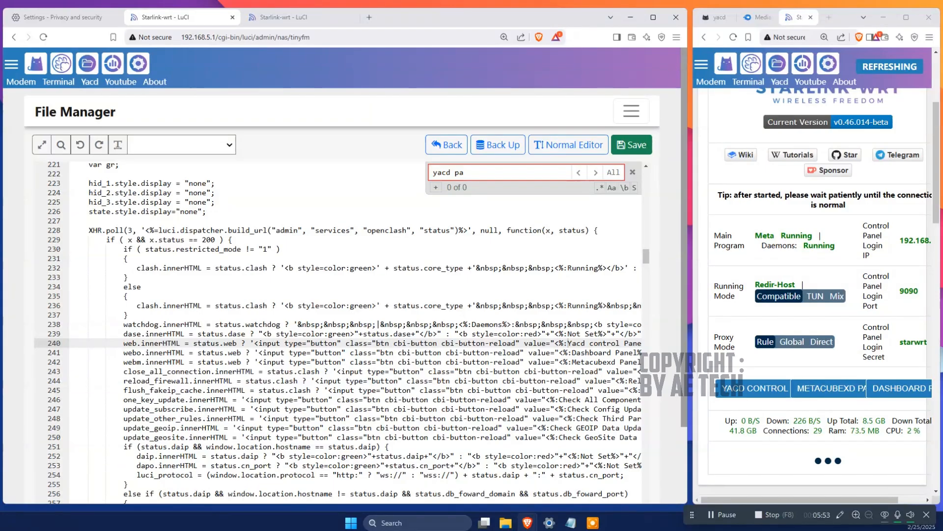
pyautogui.press('BackSpace')
pyautogui.press('BackSpace')
pyautogui.press('BackSpace')
pyautogui.press('BackSpace')
pyautogui.press('BackSpace')
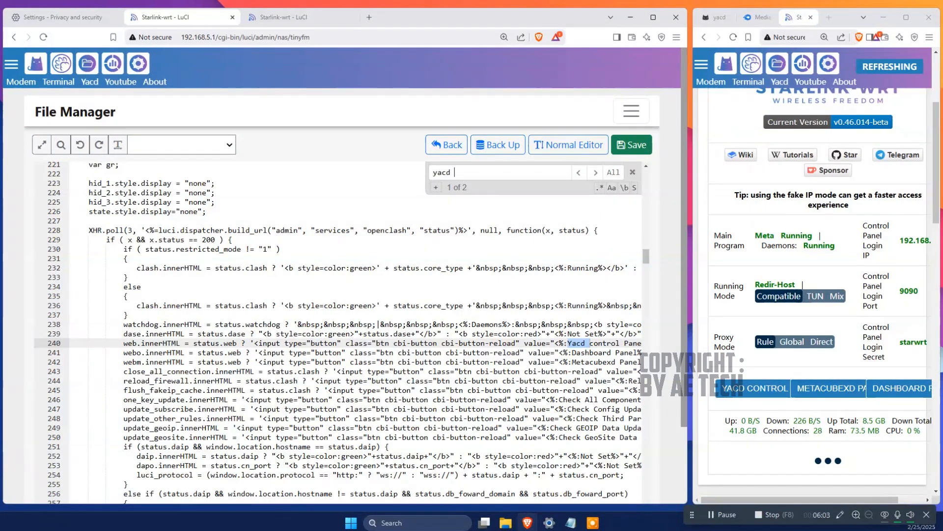
pyautogui.click(632, 172)
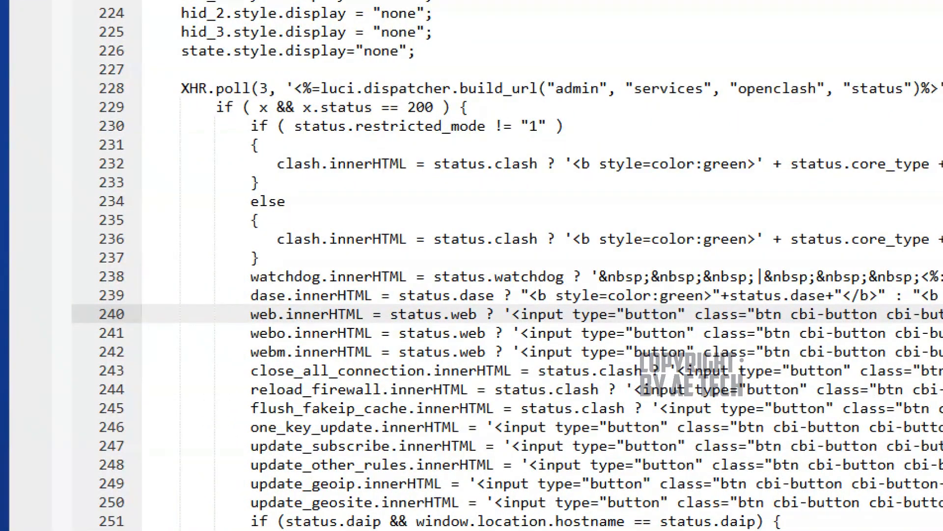
pyautogui.scroll(-1, 508, 266)
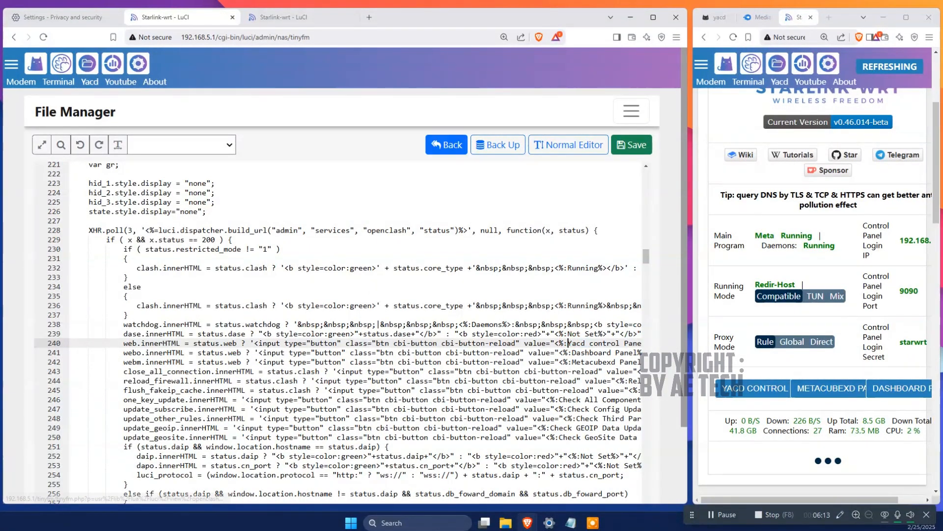
pyautogui.click(568, 145)
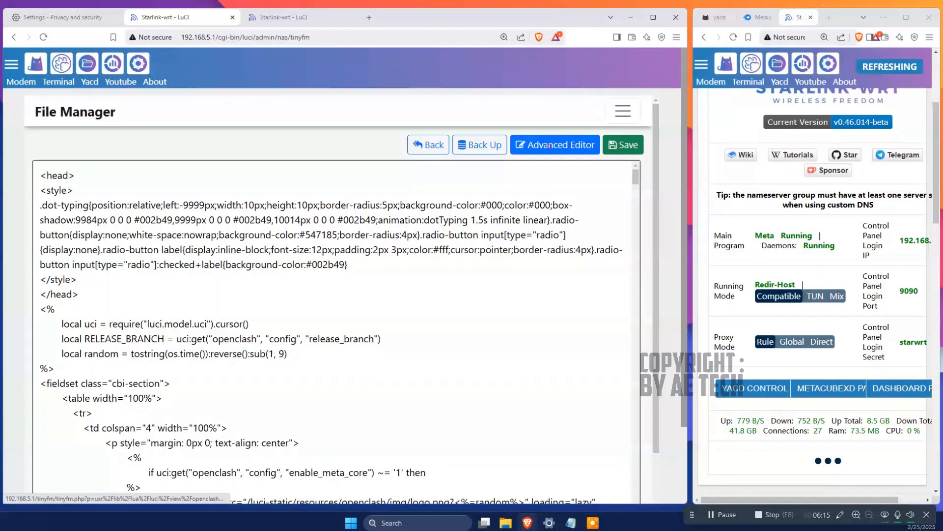
pyautogui.scroll(-6, 336, 325)
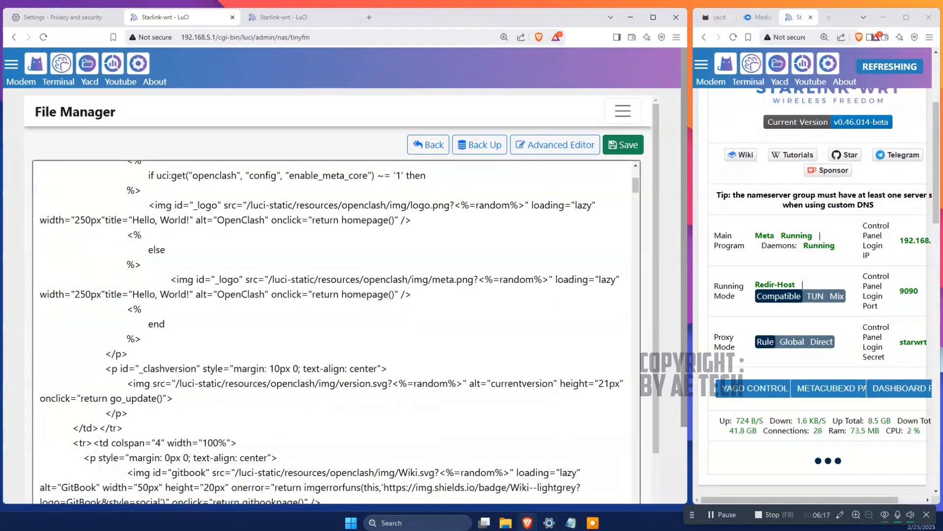
pyautogui.scroll(-2, 669, 294)
pyautogui.scroll(6, 336, 295)
pyautogui.scroll(3, 568, 246)
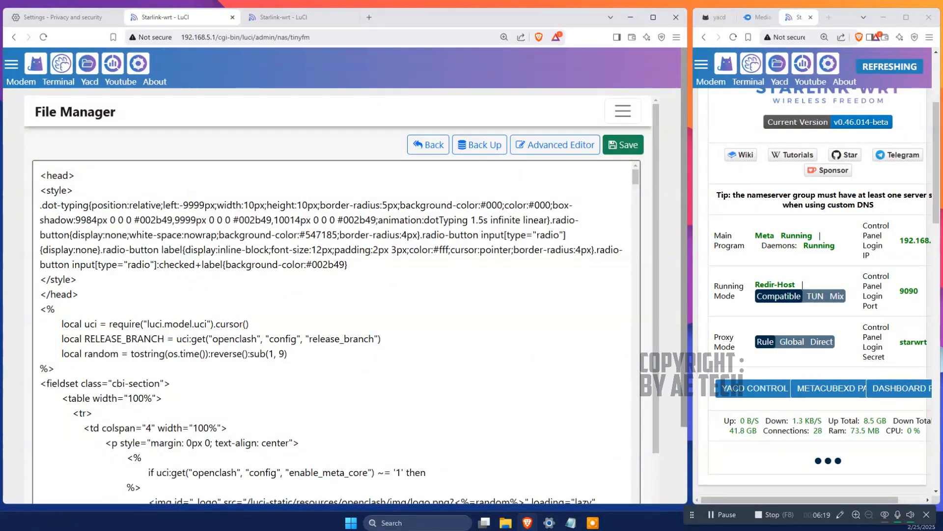
pyautogui.click(560, 145)
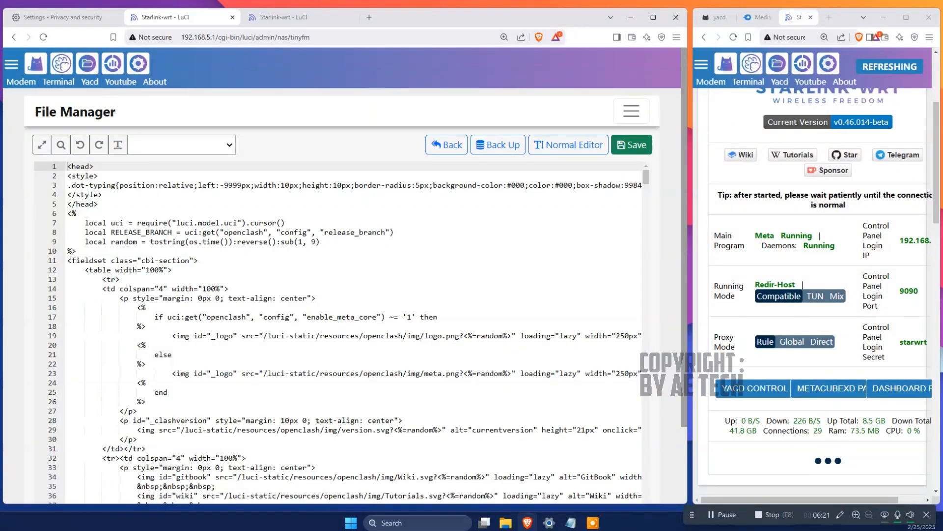
# Go to line 240 of status.htm and place the cursor in the Yacd control Panel button's label.
pyautogui.scroll(-20, 339, 331)
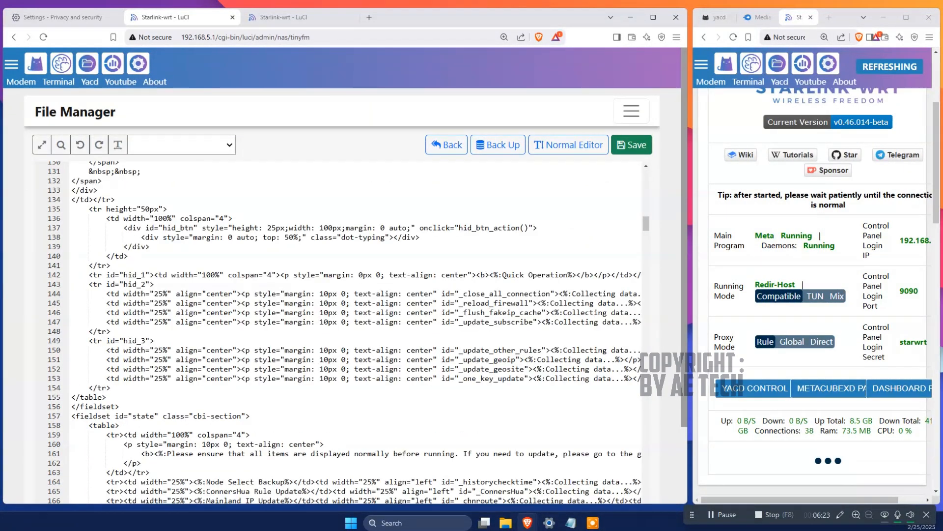
pyautogui.scroll(-13, 339, 332)
pyautogui.scroll(2, 339, 332)
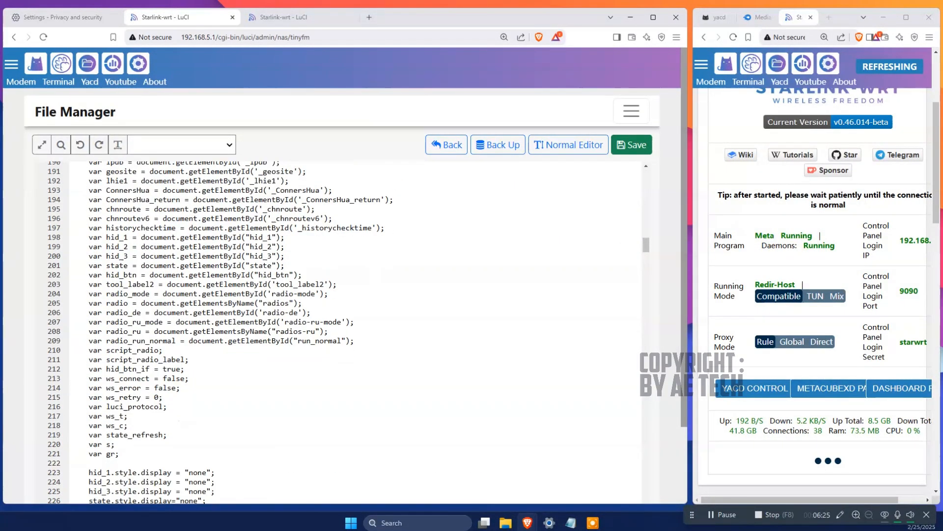
pyautogui.scroll(-10, 339, 332)
pyautogui.scroll(2, 339, 332)
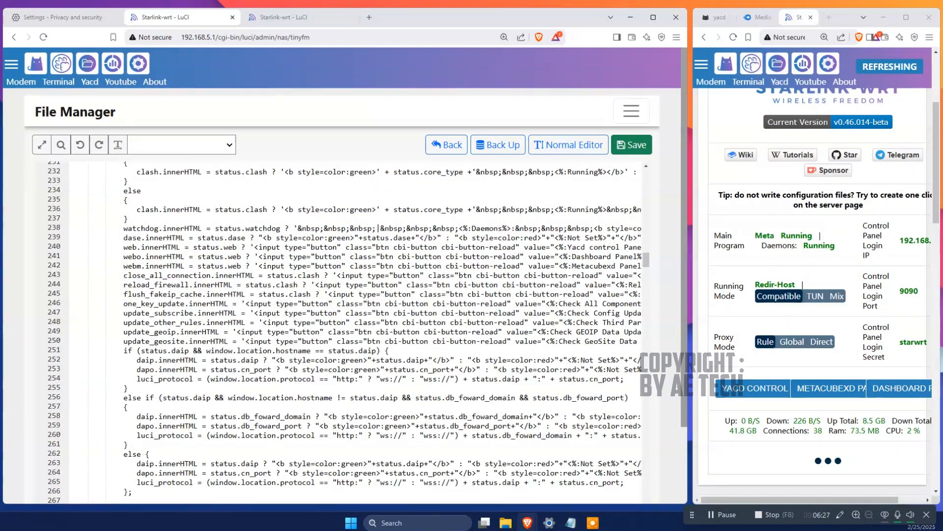
pyautogui.click(52, 244)
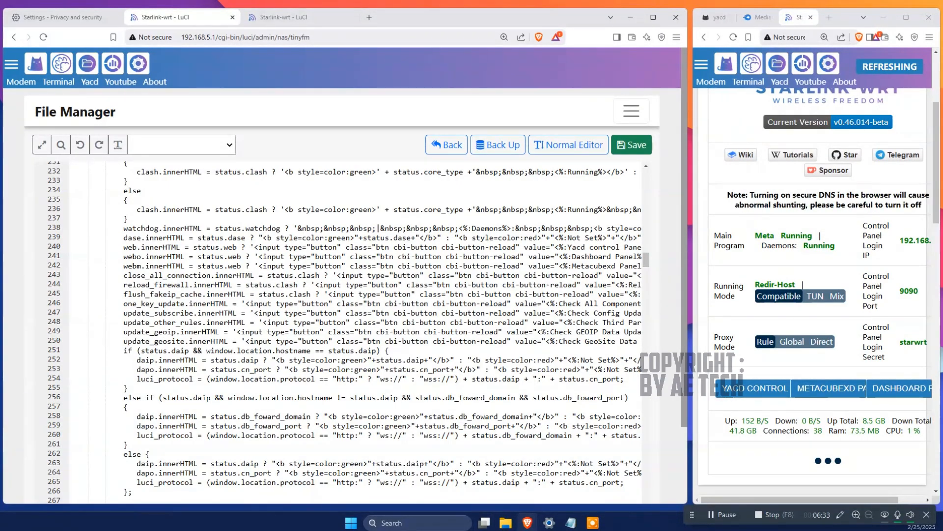
pyautogui.click(577, 257)
pyautogui.click(576, 247)
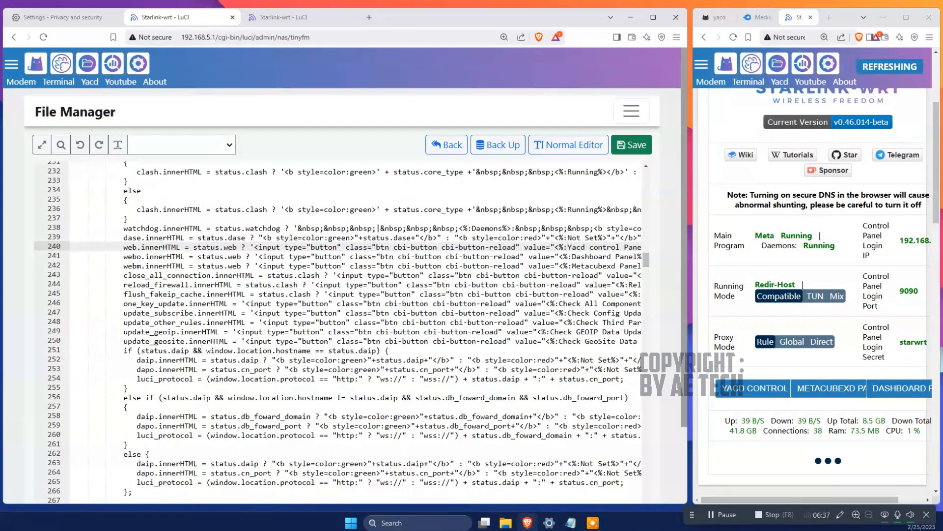
# Maximize the browser window and delete the word "Panel" from the Yacd button's label on line 240, leaving "Yacd control".
pyautogui.click(653, 17)
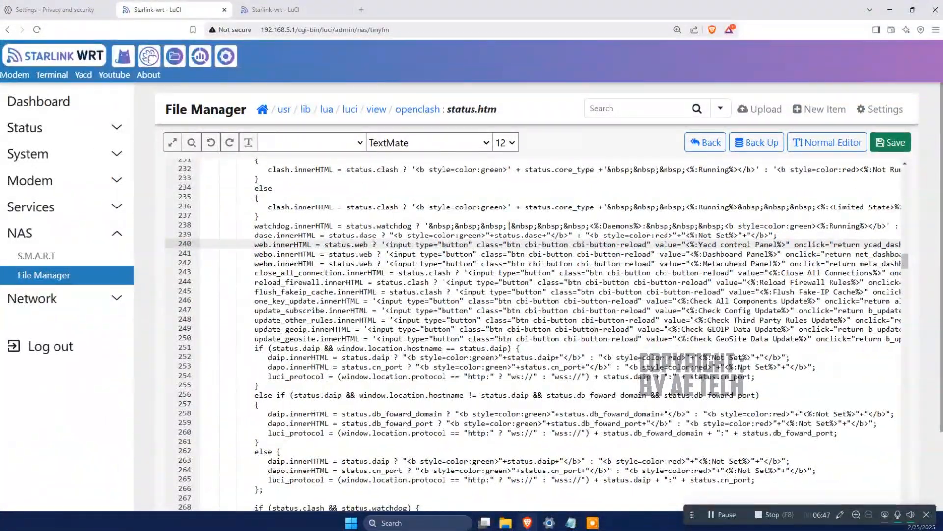
pyautogui.click(913, 10)
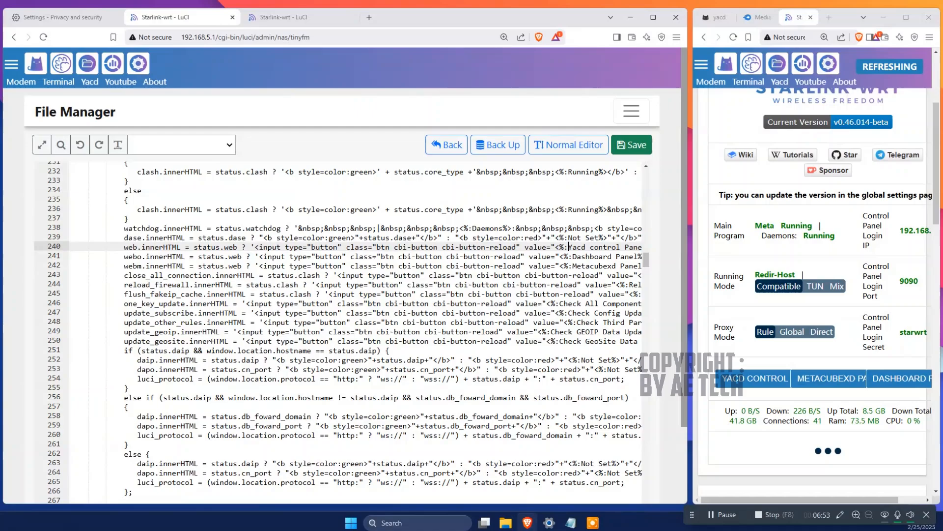
pyautogui.click(653, 17)
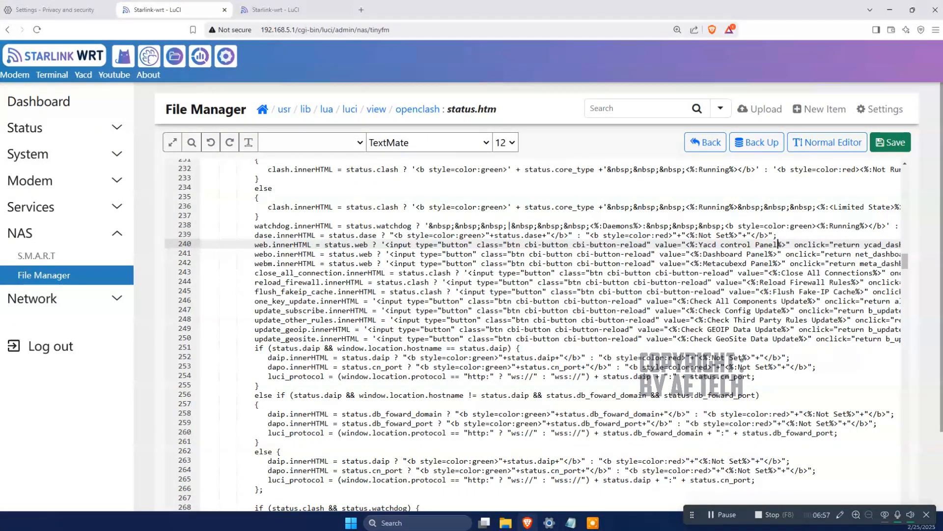
pyautogui.press('BackSpace')
pyautogui.press('BackSpace')
pyautogui.press('BackSpace')
pyautogui.press('BackSpace')
pyautogui.press('BackSpace')
pyautogui.press('BackSpace')
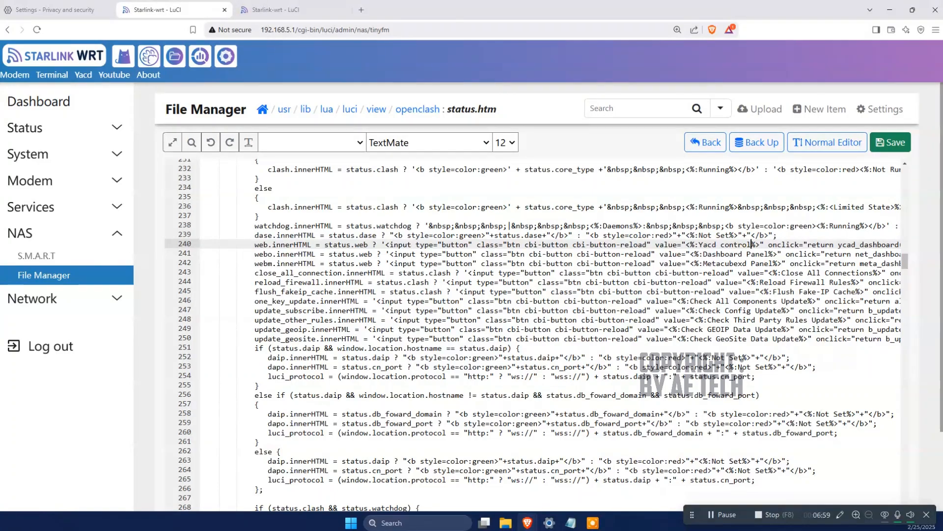
# Replace the word "control" in the Yacd button's label on line 240 so it reads "Yacd panel".
pyautogui.press('BackSpace')
pyautogui.press('BackSpace')
pyautogui.press('BackSpace')
pyautogui.press('BackSpace')
pyautogui.press('BackSpace')
pyautogui.press('BackSpace')
pyautogui.press('BackSpace')
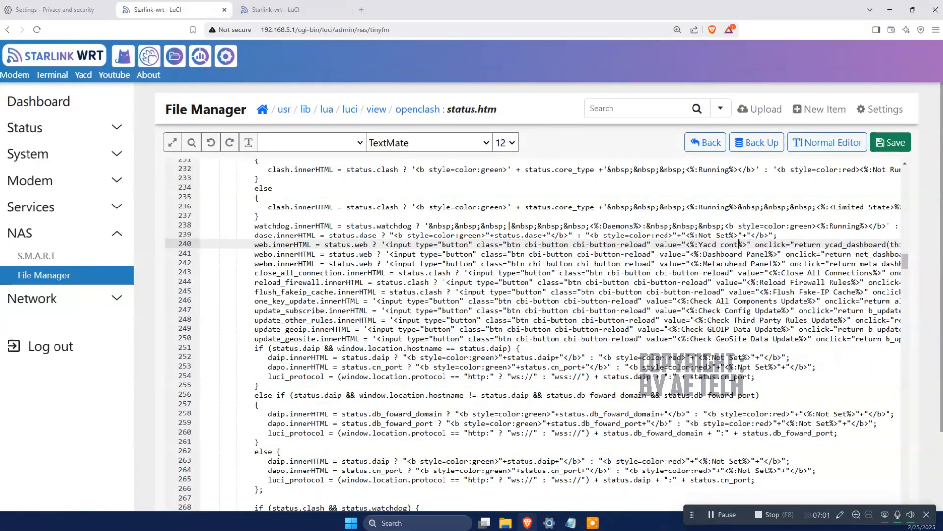
pyautogui.write('panel')
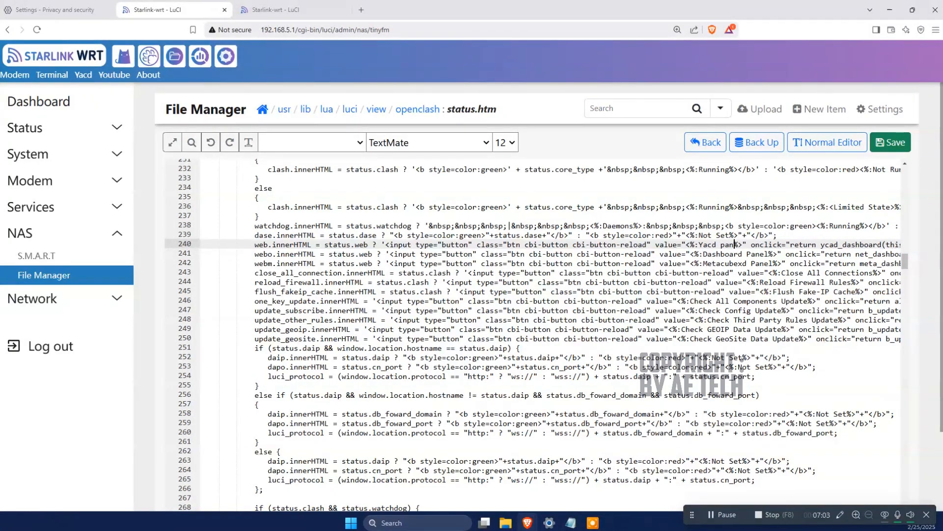
# Shorten the Dashboard Panel button's label on line 241 to "Dashboard".
pyautogui.press('Down')
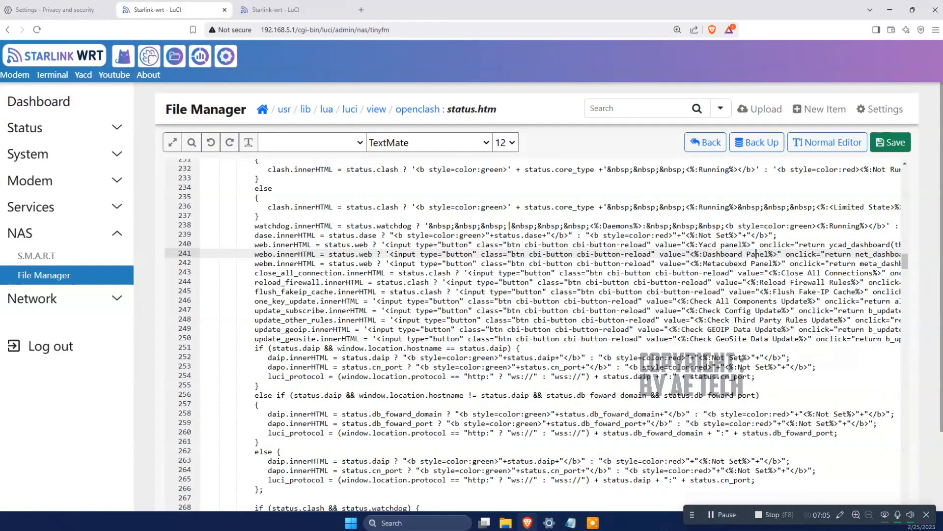
pyautogui.press('Delete')
pyautogui.press('Delete')
pyautogui.press('Delete')
pyautogui.press('Delete')
pyautogui.press('Delete')
pyautogui.press('Delete')
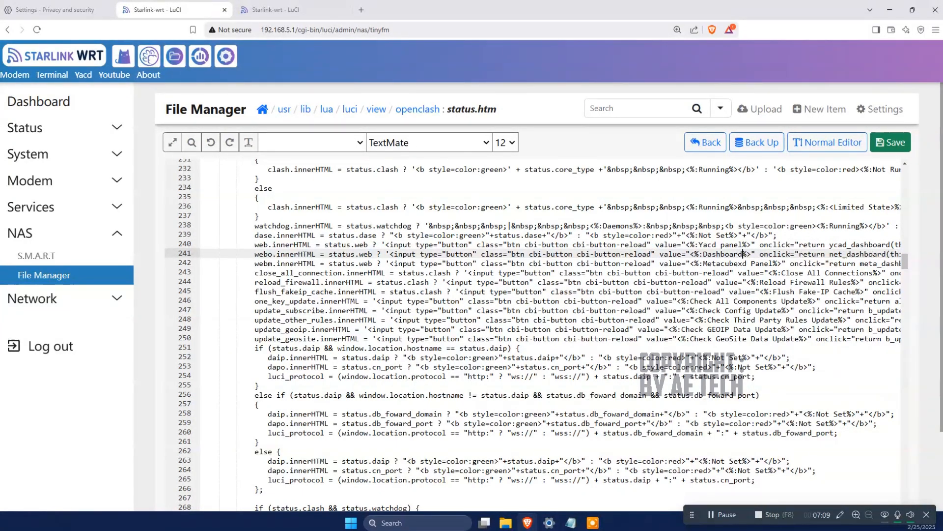
# Shorten the Metacubexd Panel button's label on line 242 to "Metacube".
pyautogui.press('Down')
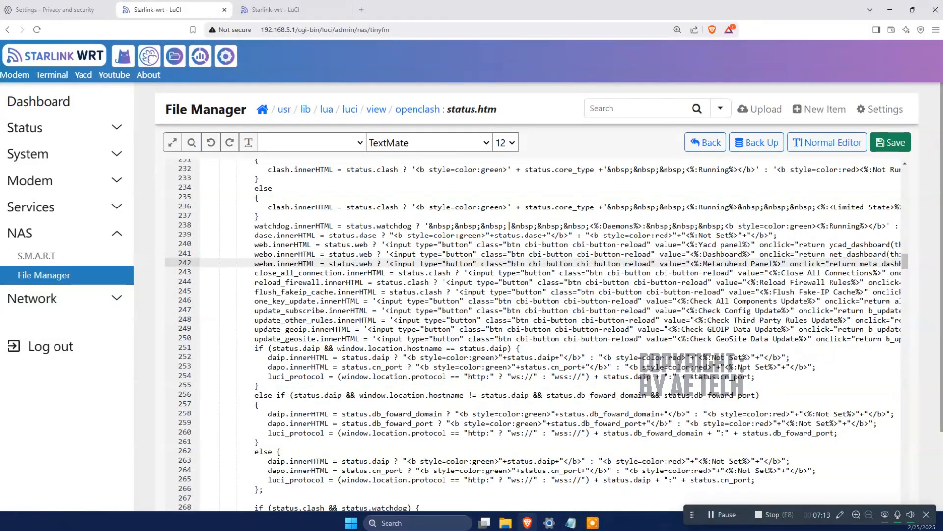
pyautogui.press('BackSpace')
pyautogui.press('BackSpace')
pyautogui.press('BackSpace')
pyautogui.press('BackSpace')
pyautogui.press('BackSpace')
pyautogui.press('BackSpace')
pyautogui.press('BackSpace')
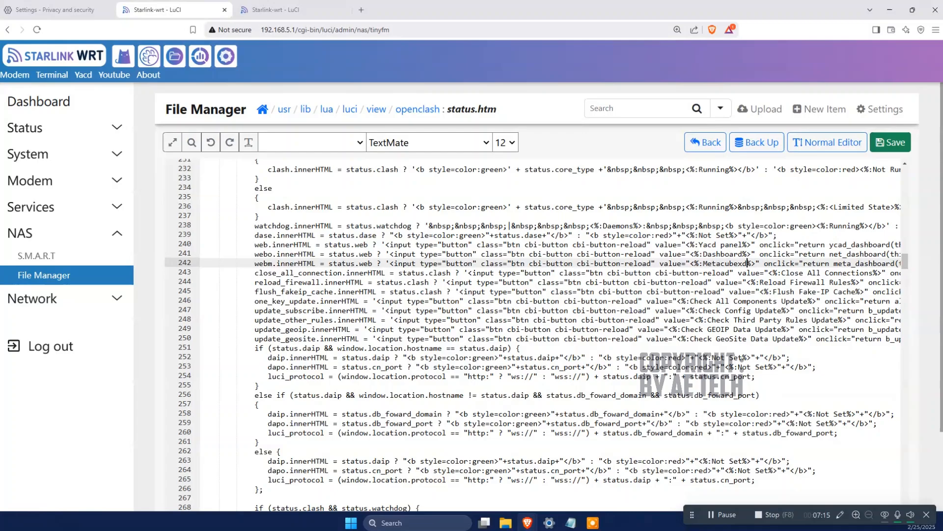
pyautogui.press('BackSpace')
pyautogui.press('BackSpace')
pyautogui.press('BackSpace')
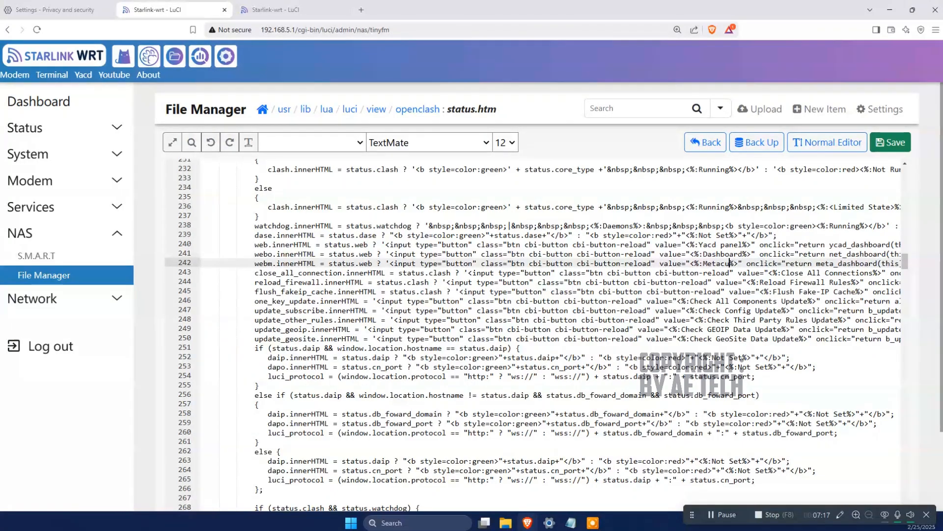
pyautogui.write('be')
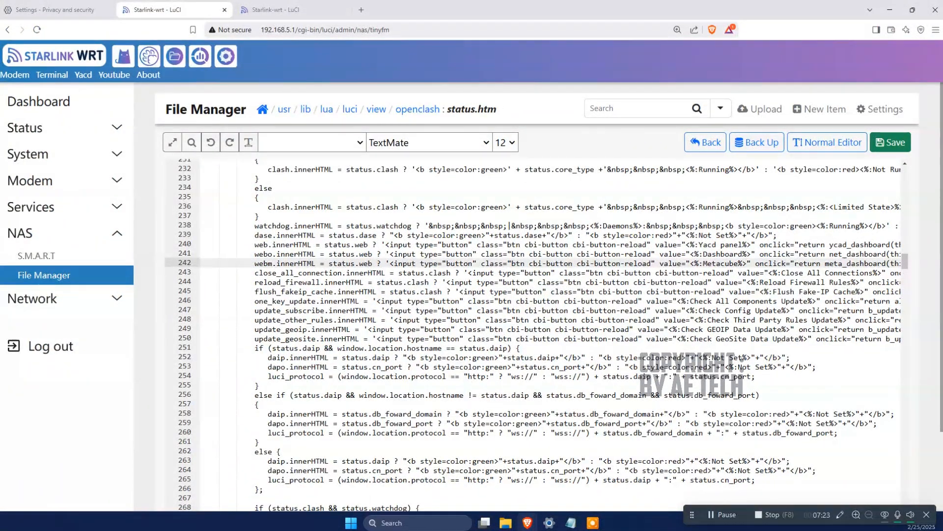
pyautogui.moveTo(680, 237); pyautogui.dragTo(782, 269)
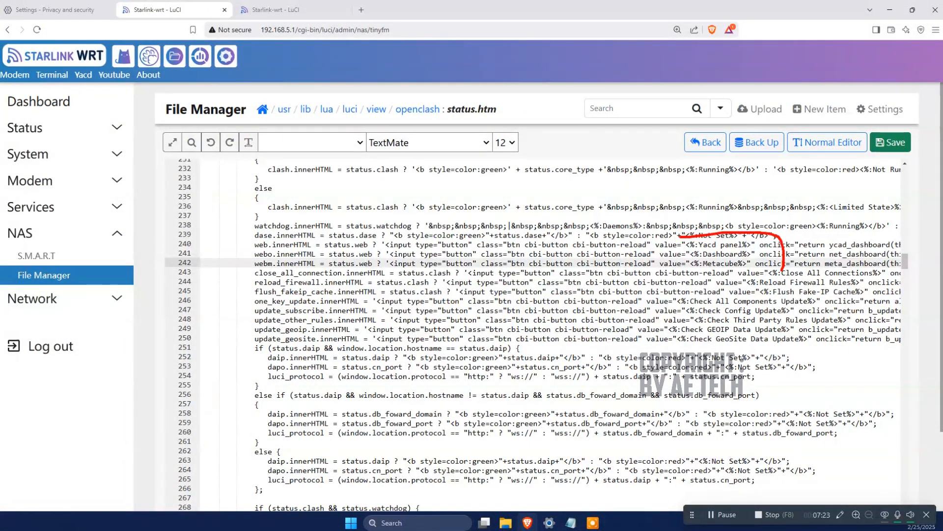
pyautogui.moveTo(516, 274); pyautogui.dragTo(630, 269)
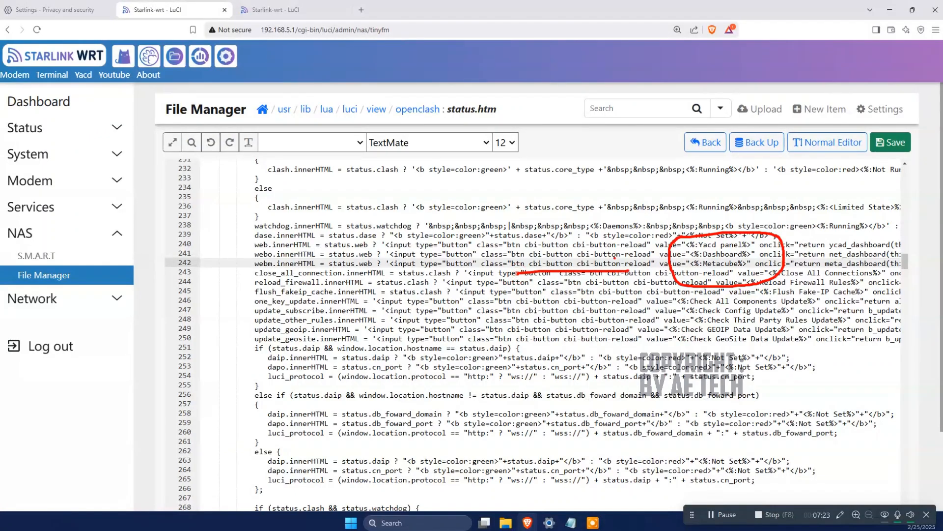
pyautogui.moveTo(739, 416); pyautogui.dragTo(737, 311)
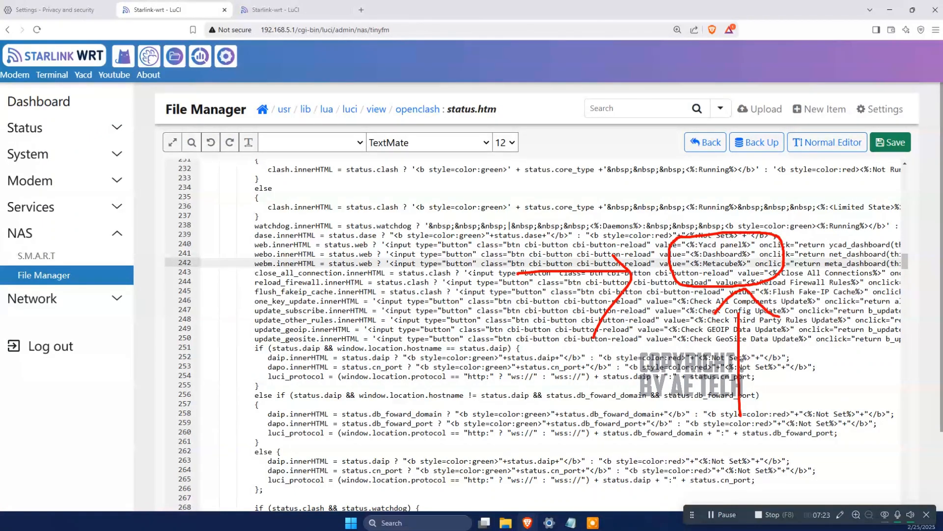
pyautogui.moveTo(827, 231); pyautogui.dragTo(870, 185)
pyautogui.moveTo(817, 222); pyautogui.dragTo(846, 245)
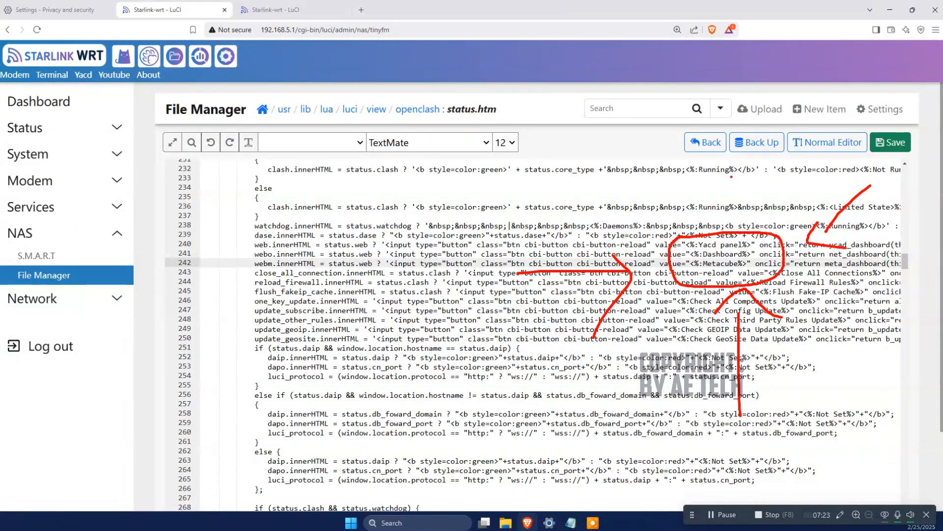
pyautogui.moveTo(711, 217); pyautogui.dragTo(706, 142)
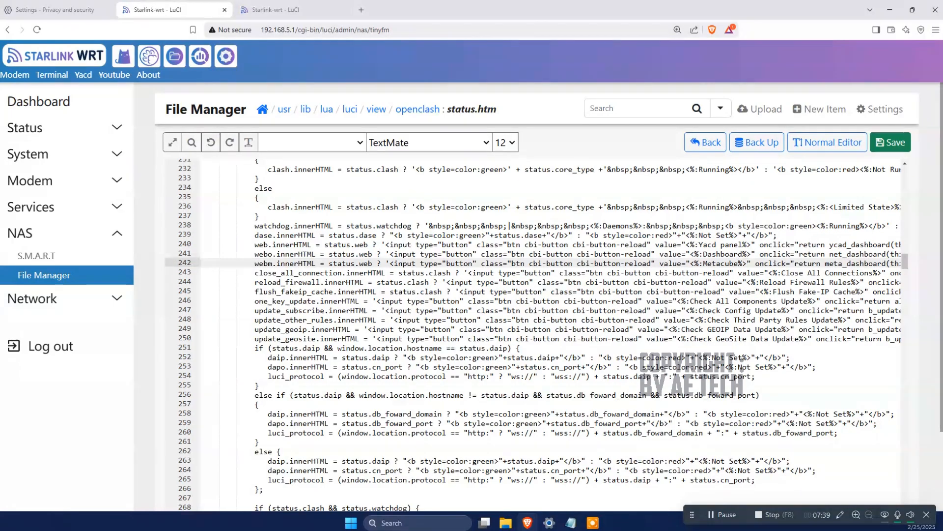
# Save the edited status.htm, then restore the browser window to its smaller size and show the OpenClash overview page.
pyautogui.click(888, 146)
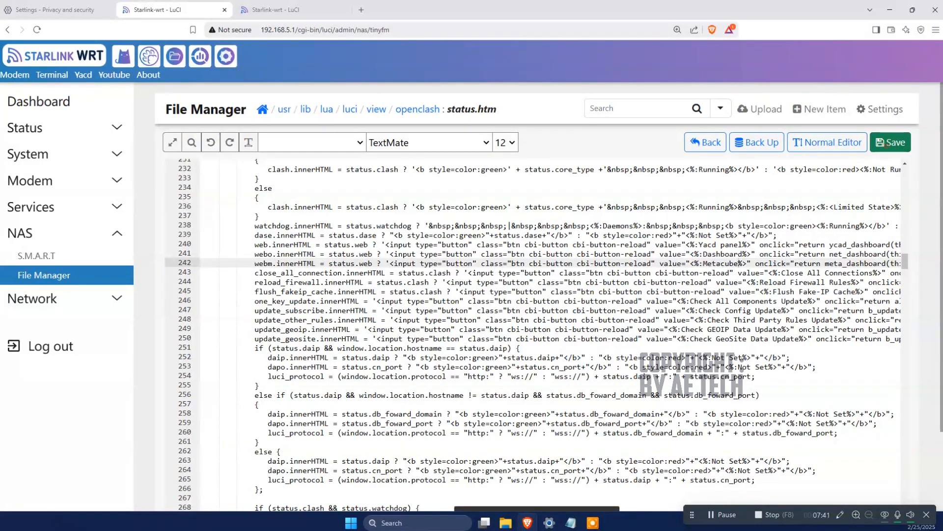
pyautogui.click(913, 10)
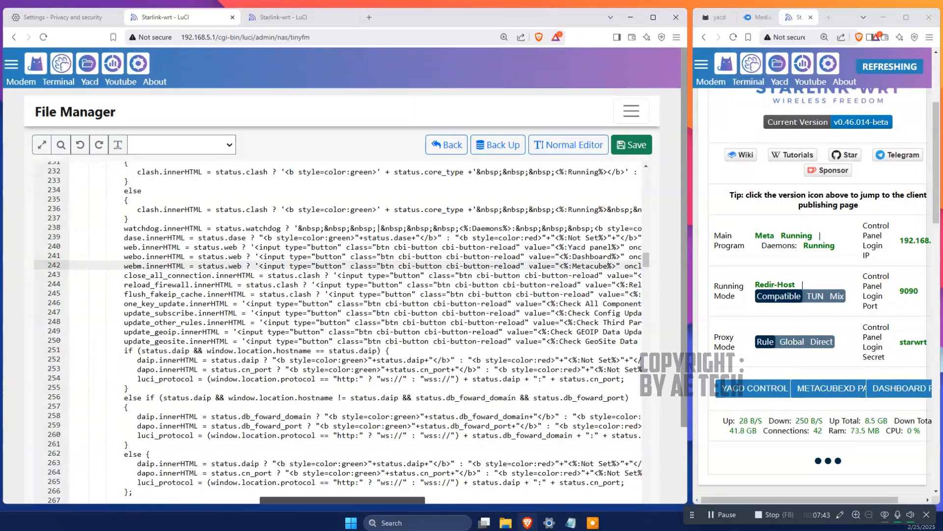
pyautogui.click(279, 17)
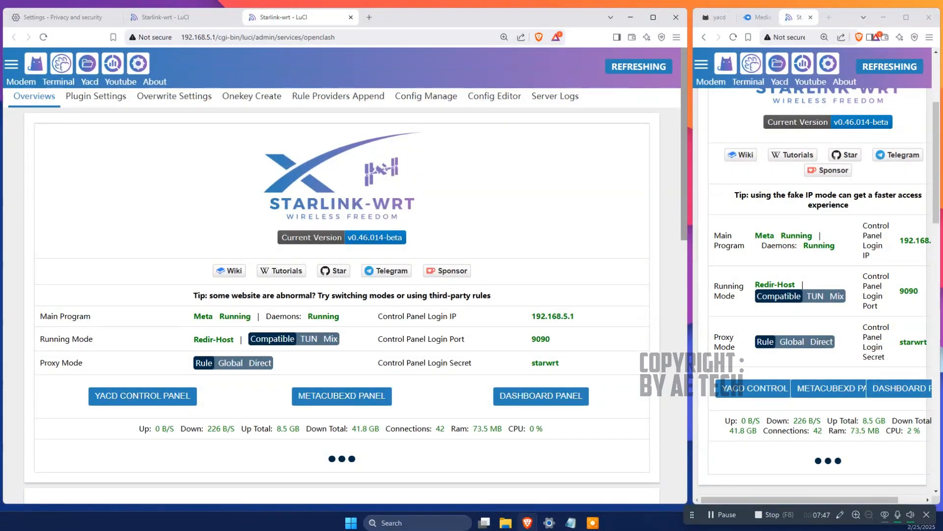
pyautogui.moveTo(78, 381); pyautogui.dragTo(73, 413)
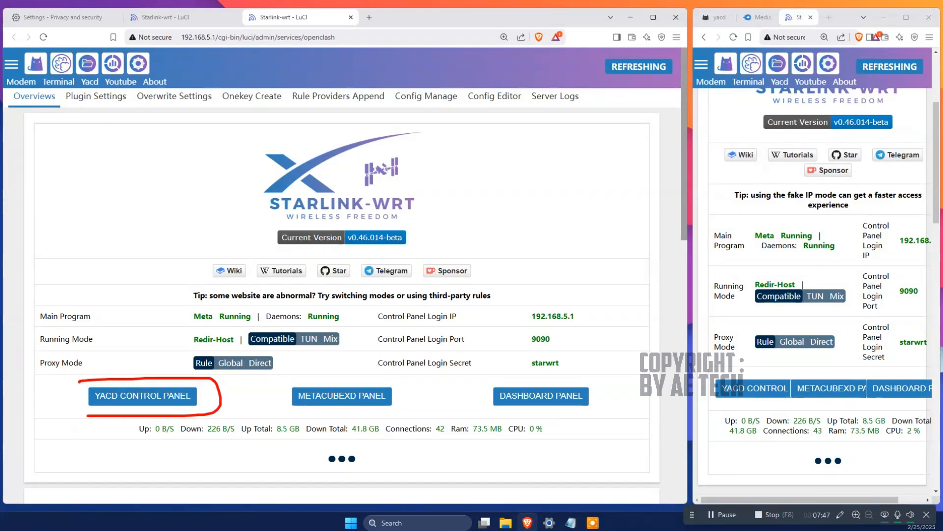
pyautogui.moveTo(397, 381)
pyautogui.mouseDown()
pyautogui.moveTo(442, 423)
pyautogui.moveTo(448, 382)
pyautogui.mouseUp()
pyautogui.moveTo(582, 377)
pyautogui.mouseDown()
pyautogui.moveTo(627, 423)
pyautogui.moveTo(634, 401)
pyautogui.mouseUp()
pyautogui.moveTo(711, 406); pyautogui.dragTo(940, 404)
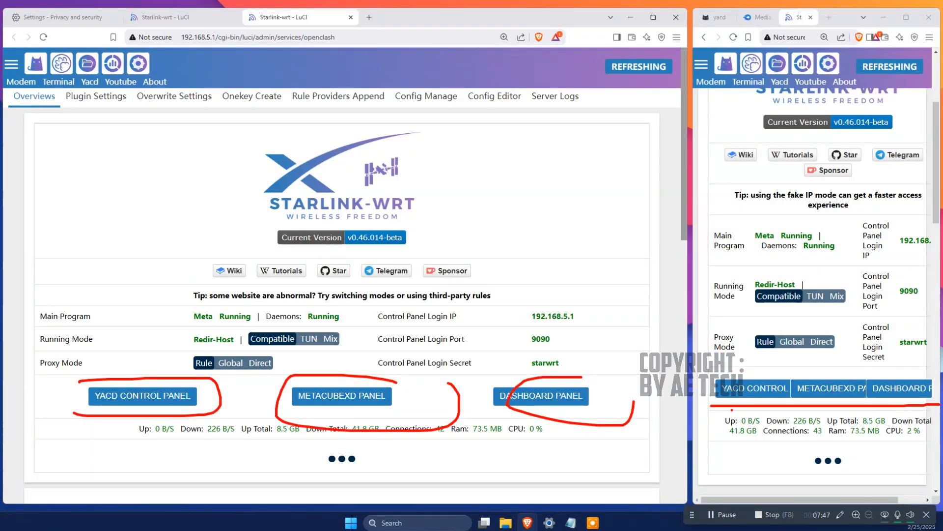
pyautogui.moveTo(710, 410)
pyautogui.mouseDown()
pyautogui.moveTo(707, 386)
pyautogui.moveTo(919, 371)
pyautogui.mouseUp()
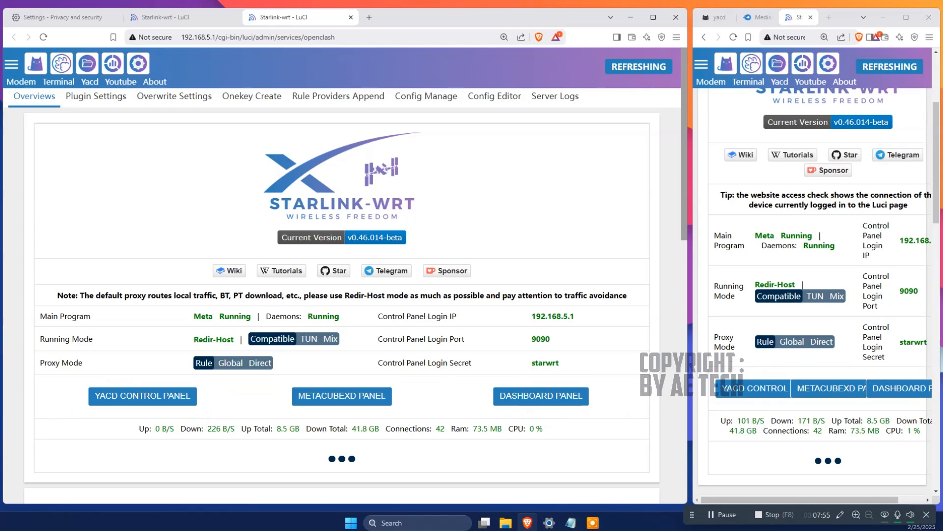
# Close the old Privacy and security settings tab and open the Delete browsing data dialog from the browsing history page.
pyautogui.click(70, 16)
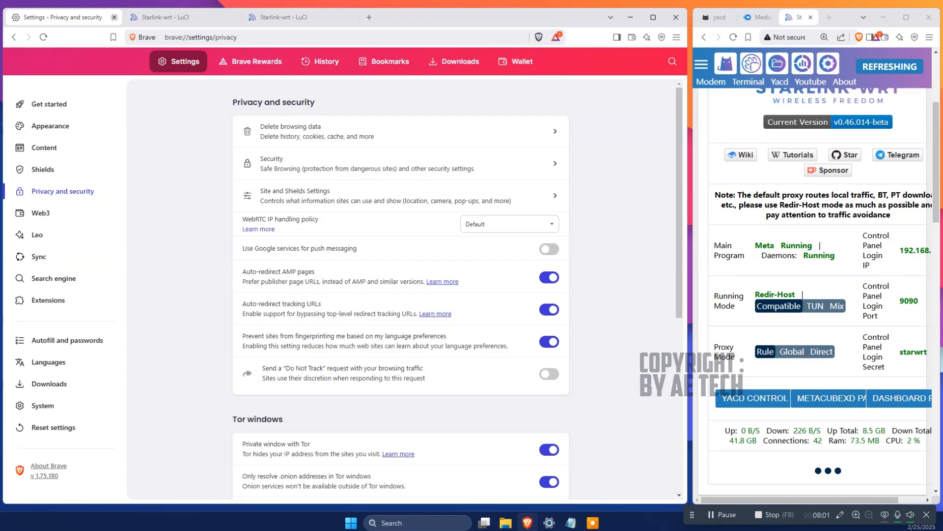
pyautogui.click(114, 17)
pyautogui.click(677, 37)
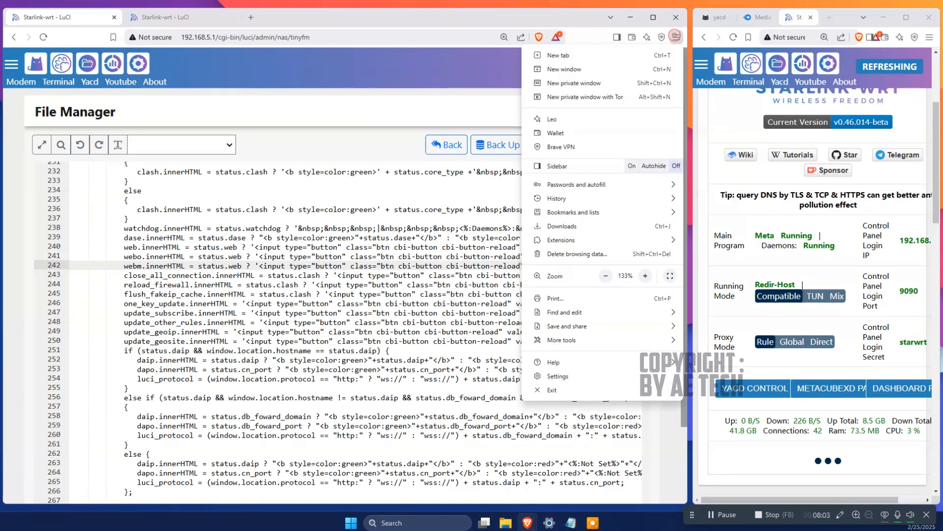
pyautogui.moveTo(603, 198)
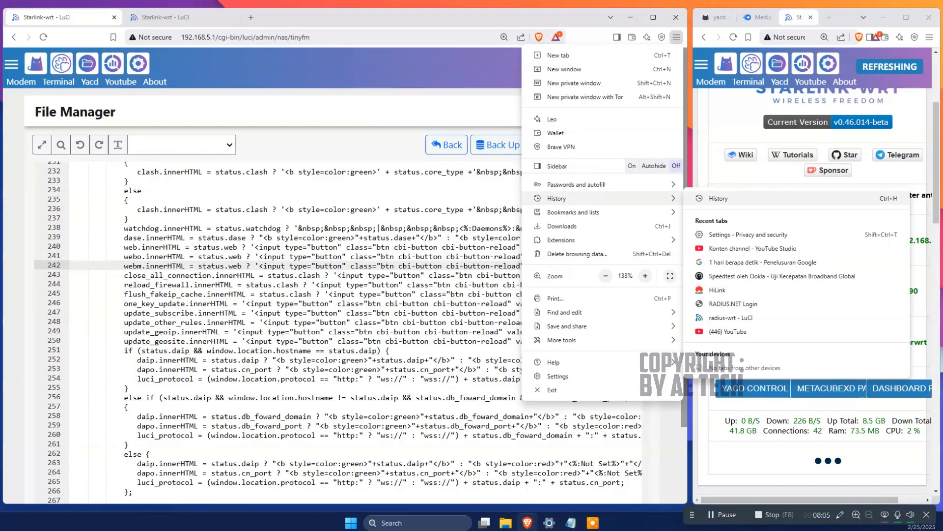
pyautogui.click(719, 198)
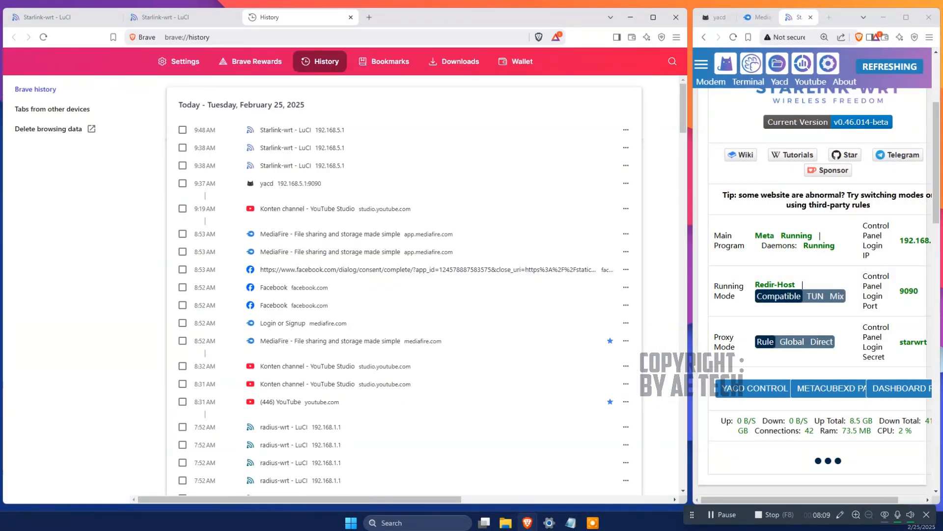
pyautogui.moveTo(12, 120)
pyautogui.mouseDown()
pyautogui.moveTo(47, 152)
pyautogui.moveTo(7, 126)
pyautogui.mouseUp()
pyautogui.press('Escape')
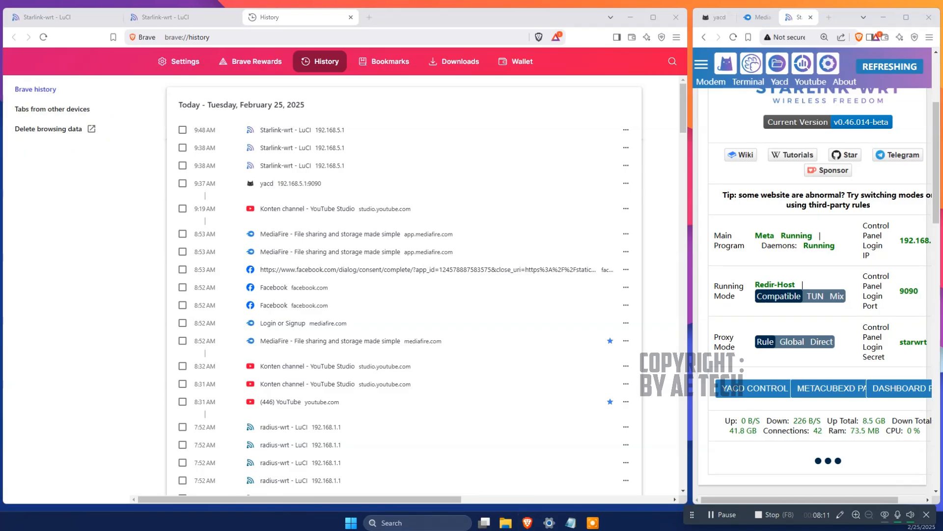
pyautogui.click(41, 125)
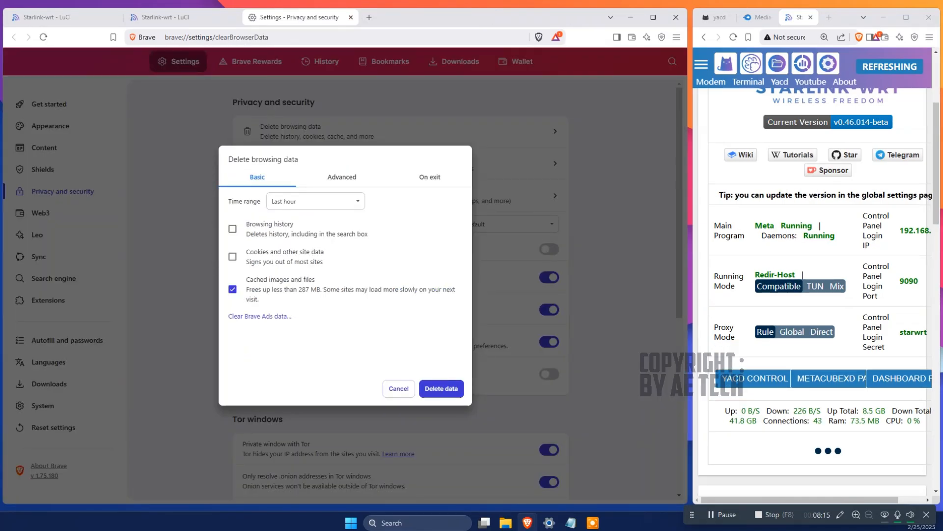
# Delete only the cached images and files from the last hour.
pyautogui.moveTo(250, 262)
pyautogui.mouseDown()
pyautogui.moveTo(442, 285)
pyautogui.moveTo(403, 320)
pyautogui.moveTo(186, 286)
pyautogui.mouseUp()
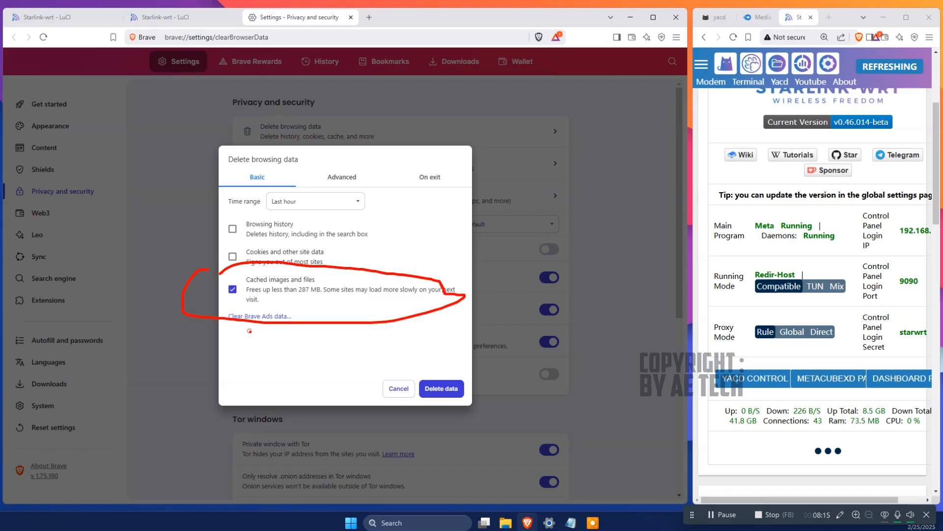
pyautogui.moveTo(250, 331)
pyautogui.mouseDown()
pyautogui.moveTo(268, 387)
pyautogui.moveTo(262, 337)
pyautogui.mouseUp()
pyautogui.moveTo(328, 231); pyautogui.dragTo(366, 206)
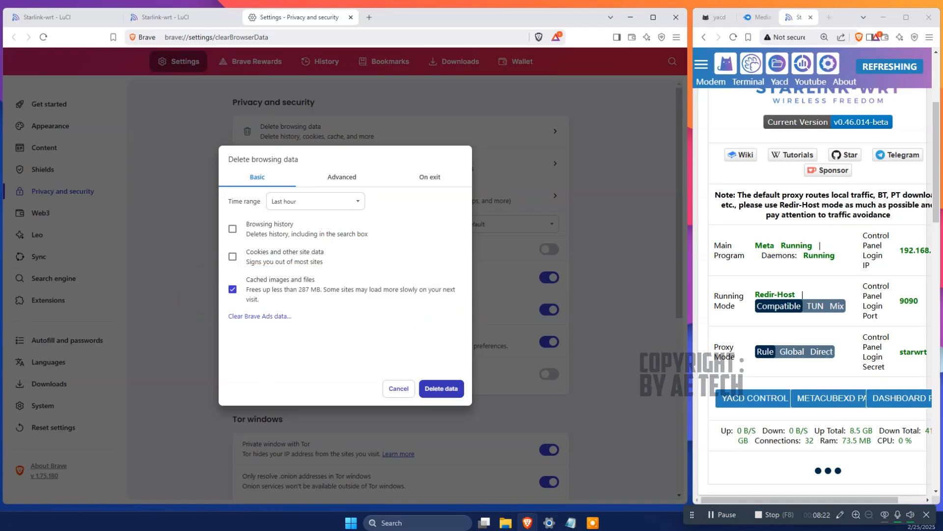
pyautogui.click(441, 389)
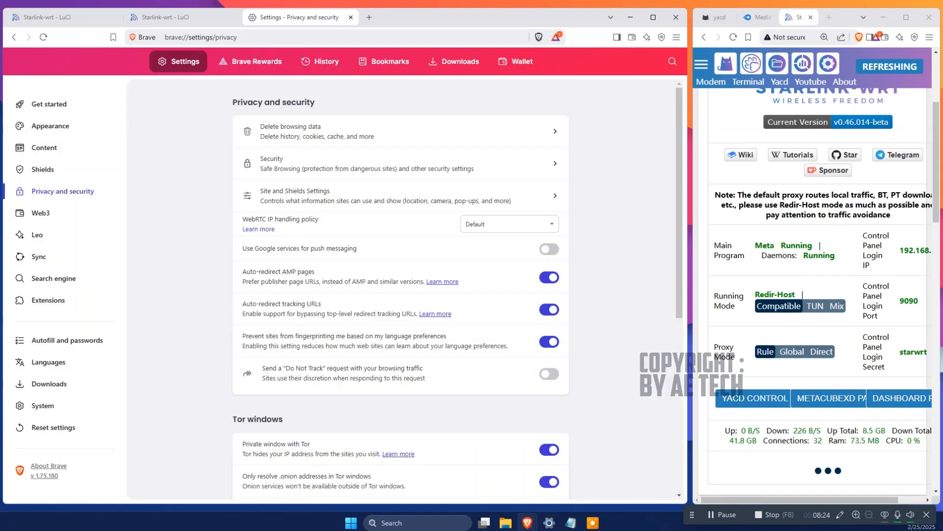
# Reload the OpenClash overview page in both browser windows to check the shortened control-panel button labels.
pyautogui.click(163, 17)
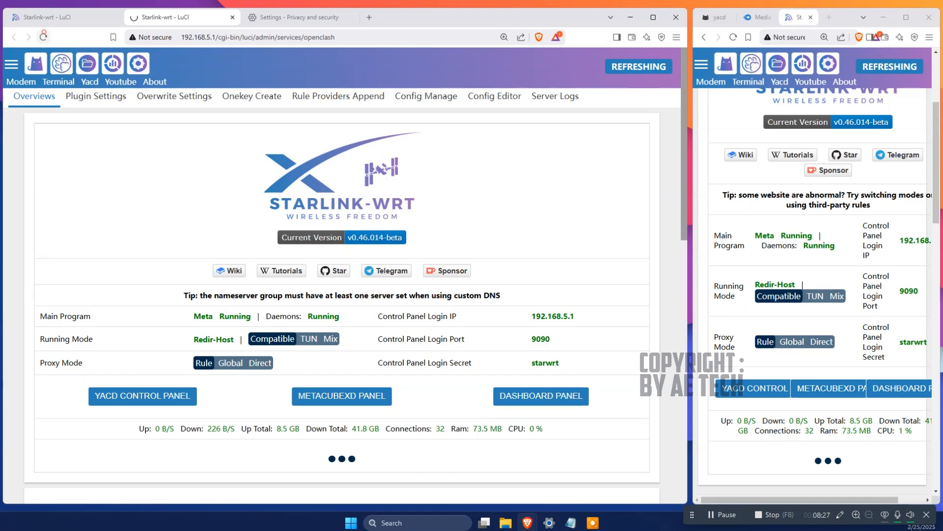
pyautogui.click(44, 37)
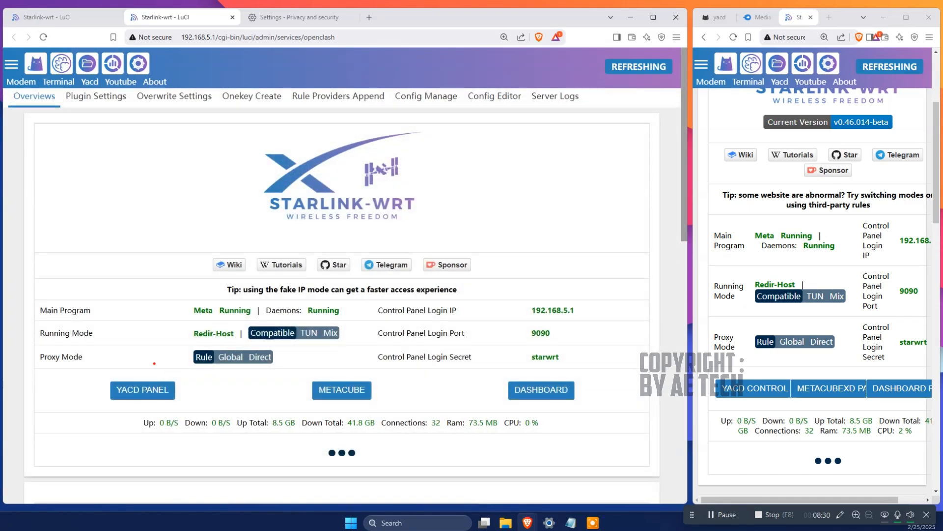
pyautogui.moveTo(88, 376)
pyautogui.mouseDown()
pyautogui.moveTo(183, 416)
pyautogui.moveTo(71, 388)
pyautogui.mouseUp()
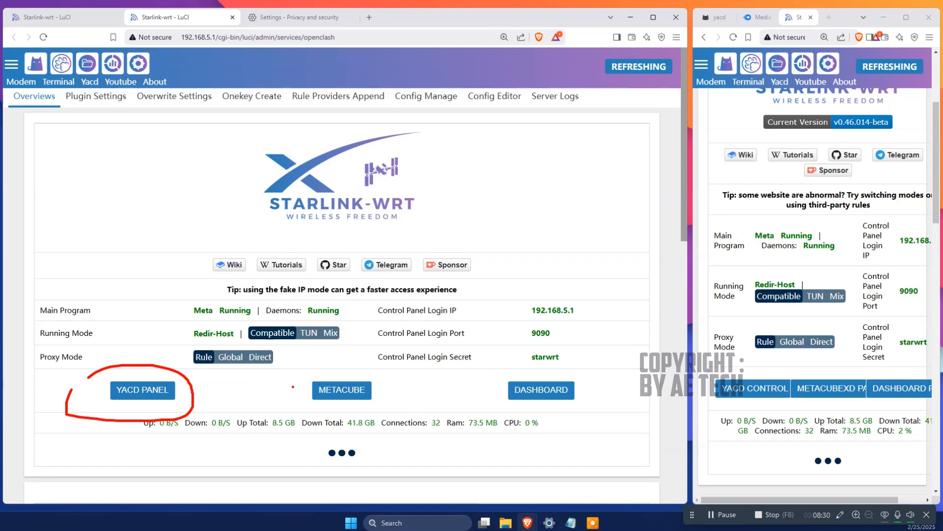
pyautogui.moveTo(294, 380)
pyautogui.mouseDown()
pyautogui.moveTo(402, 412)
pyautogui.moveTo(281, 402)
pyautogui.mouseUp()
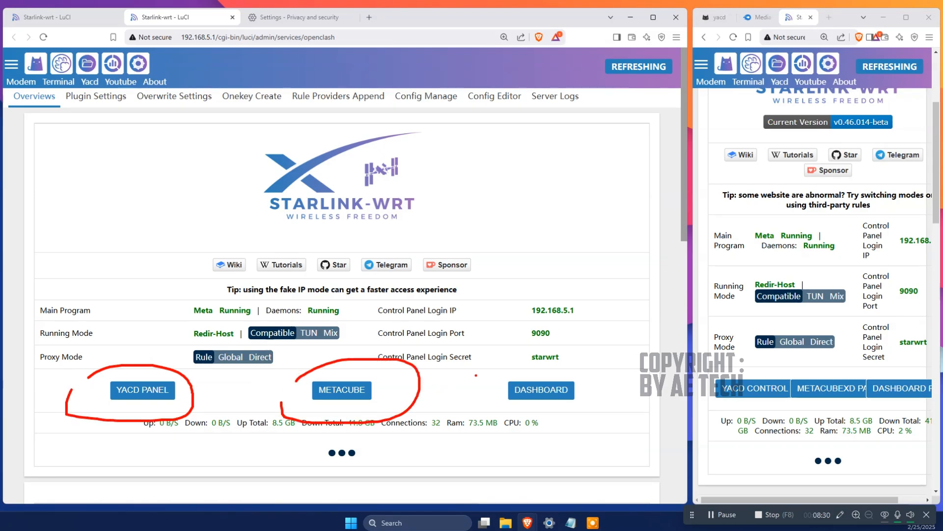
pyautogui.moveTo(484, 380)
pyautogui.mouseDown()
pyautogui.moveTo(538, 372)
pyautogui.moveTo(488, 413)
pyautogui.mouseUp()
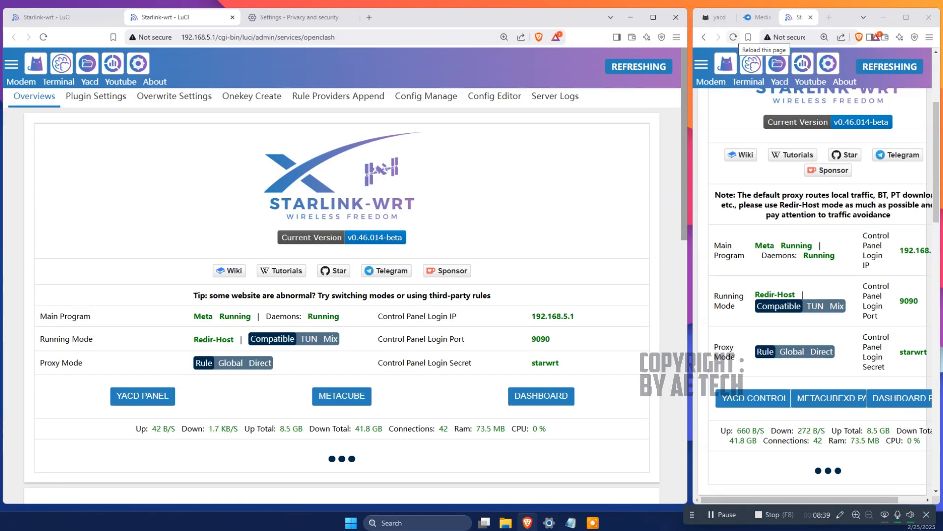
pyautogui.click(733, 38)
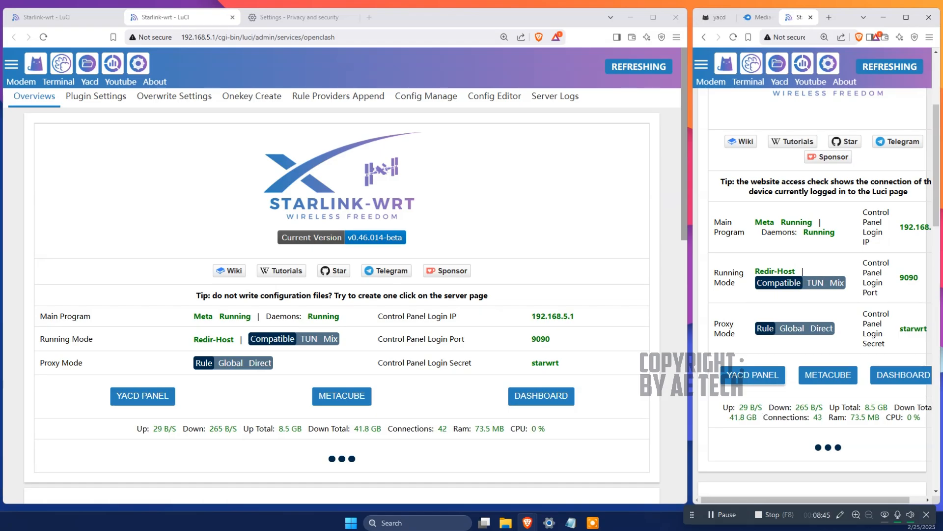
pyautogui.moveTo(713, 363)
pyautogui.mouseDown()
pyautogui.moveTo(941, 356)
pyautogui.moveTo(823, 413)
pyautogui.moveTo(723, 389)
pyautogui.mouseUp()
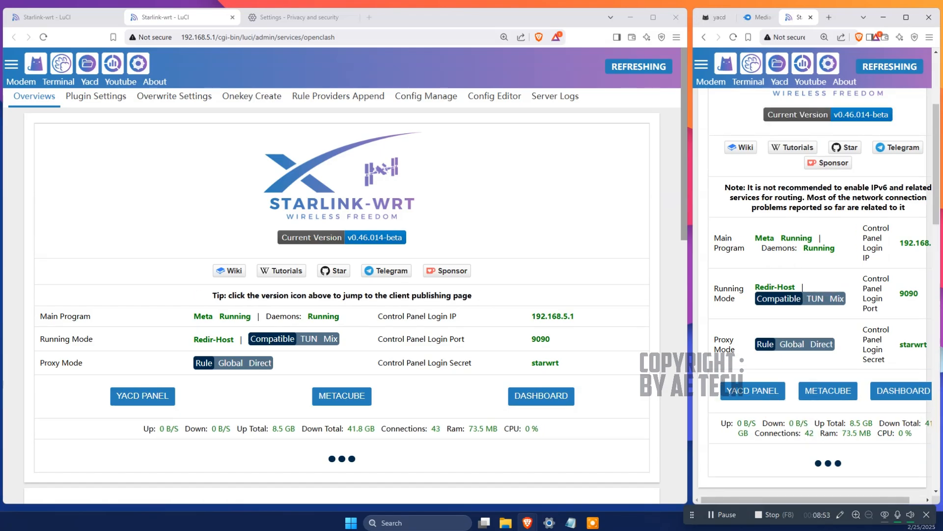
# Reduce the OpenClash page zoom to 110% to check how the three buttons fit in the narrow window.
pyautogui.hotkey('ctrl', '-')
pyautogui.hotkey('ctrl', '-')
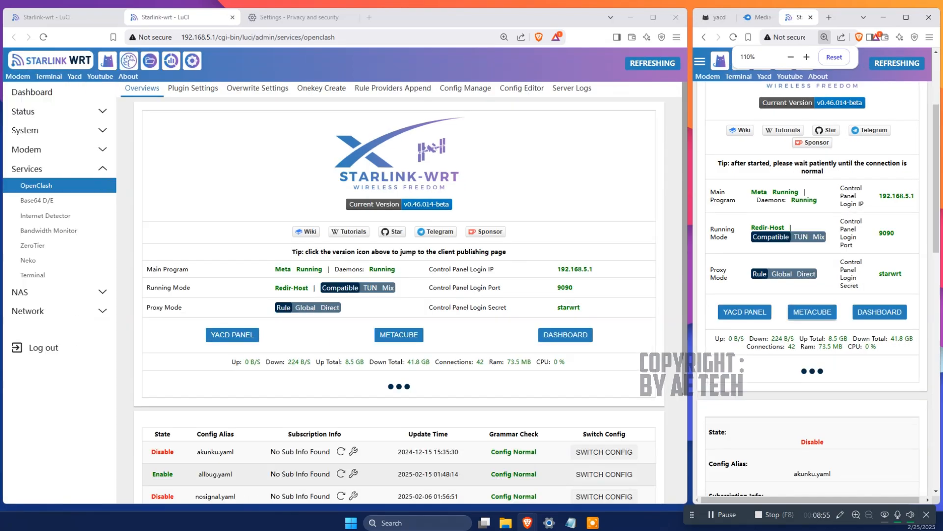
pyautogui.hotkey('ctrl', '+')
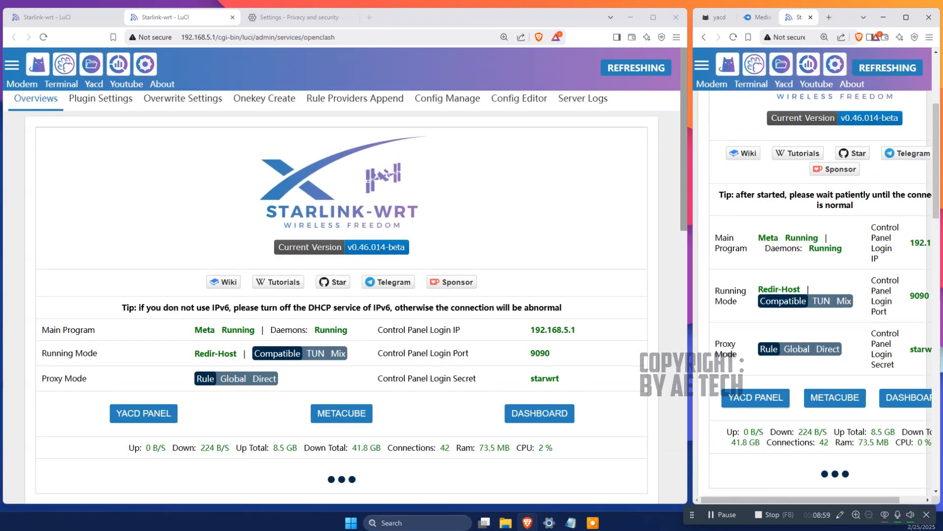
pyautogui.hotkey('ctrl', '-')
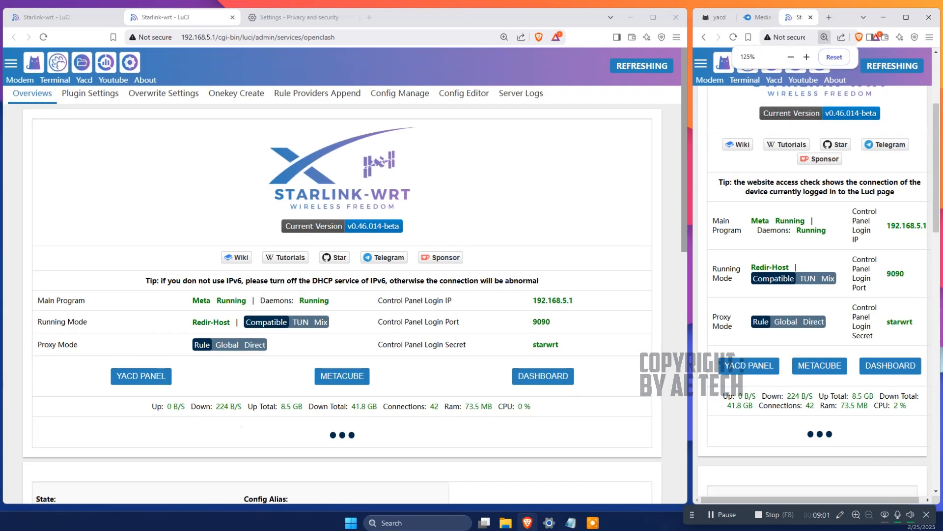
pyautogui.hotkey('ctrl', '-')
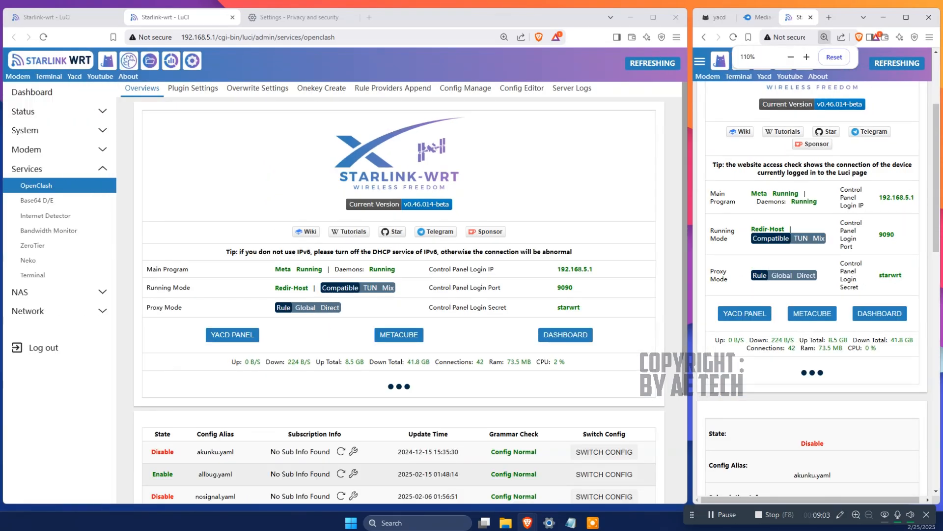